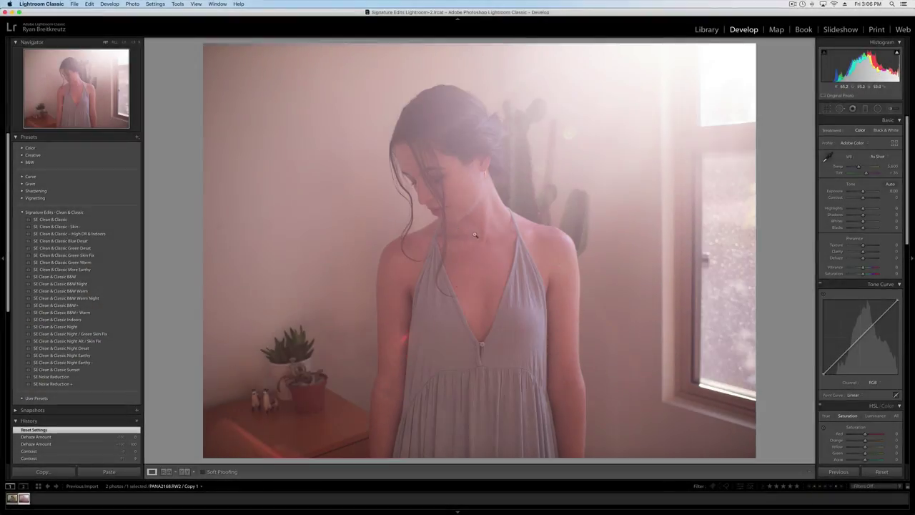
Try the portrait's Contrast at +100, restore its default, and try a stronger Dehaze amount
{"action": "left_click", "coordinate": [436, 170]}
{"action": "left_click", "coordinate": [437, 170]}
{"action": "left_click_drag", "start_coordinate": [863, 198], "coordinate": [898, 198]}
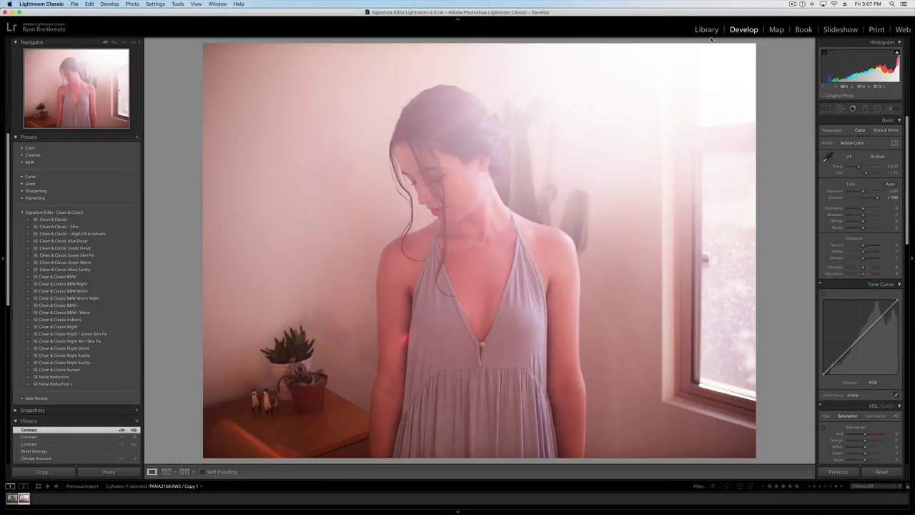
{"action": "double_click", "coordinate": [878, 198]}
{"action": "left_click_drag", "start_coordinate": [868, 259], "coordinate": [879, 258]}
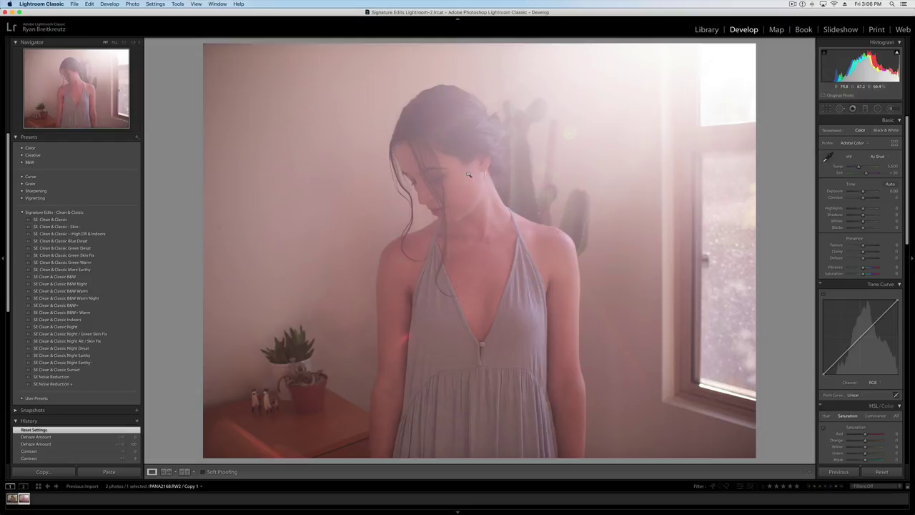
Try Contrast at +100 on the hazy portrait, inspect the woman's hair and face up close, and restore the default Contrast
{"action": "left_click", "coordinate": [459, 143]}
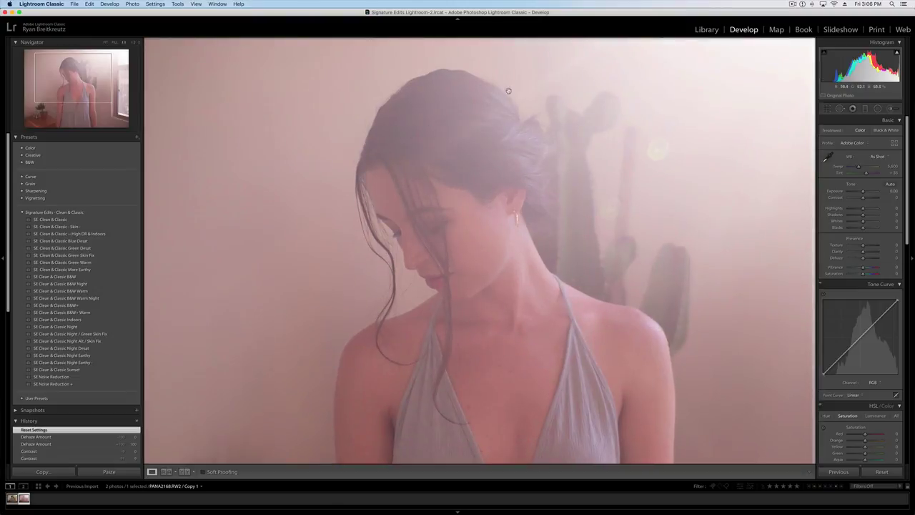
{"action": "left_click", "coordinate": [493, 166]}
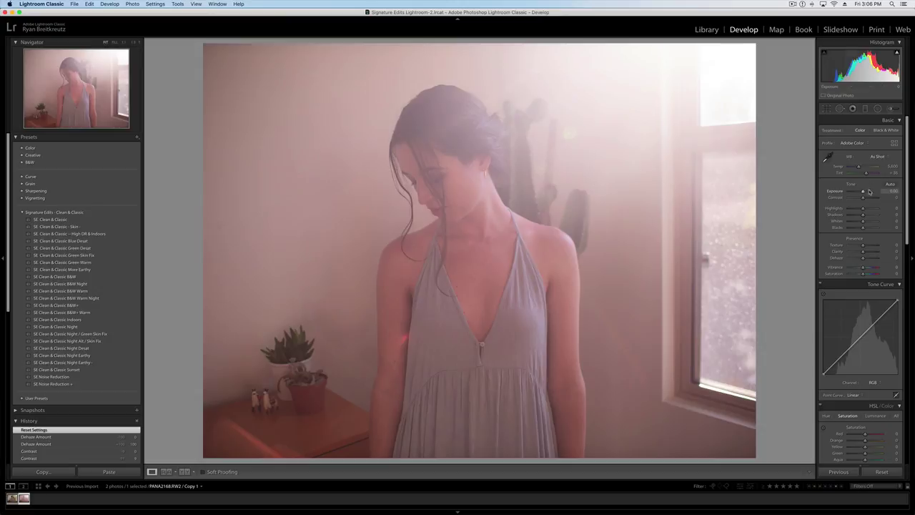
{"action": "left_click_drag", "start_coordinate": [864, 199], "coordinate": [877, 198]}
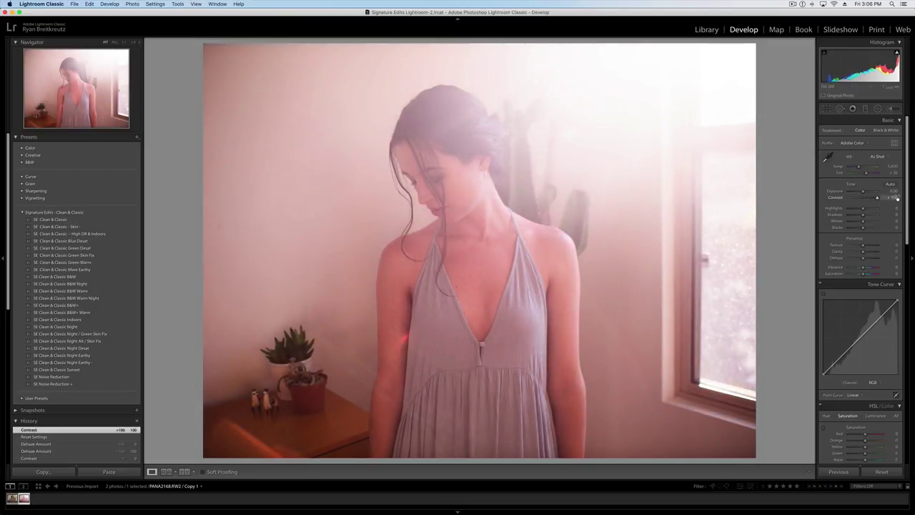
{"action": "left_click", "coordinate": [447, 138]}
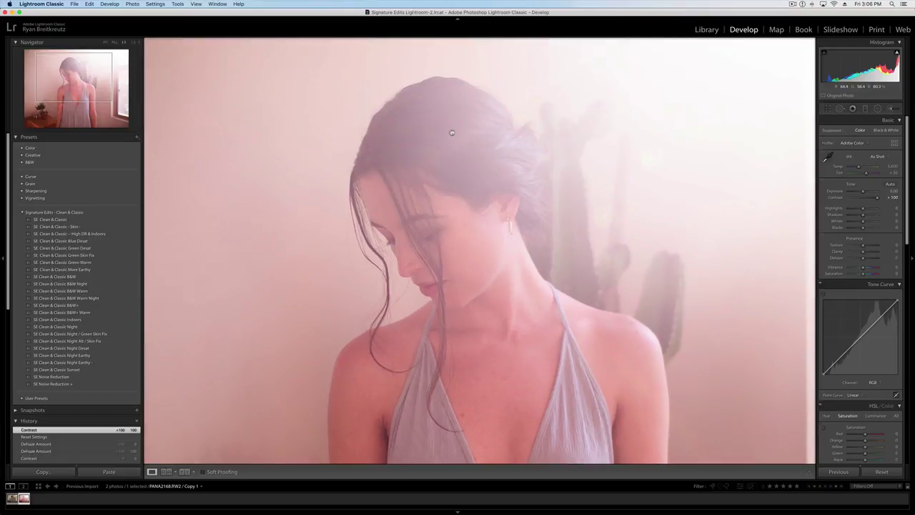
{"action": "left_click", "coordinate": [446, 146]}
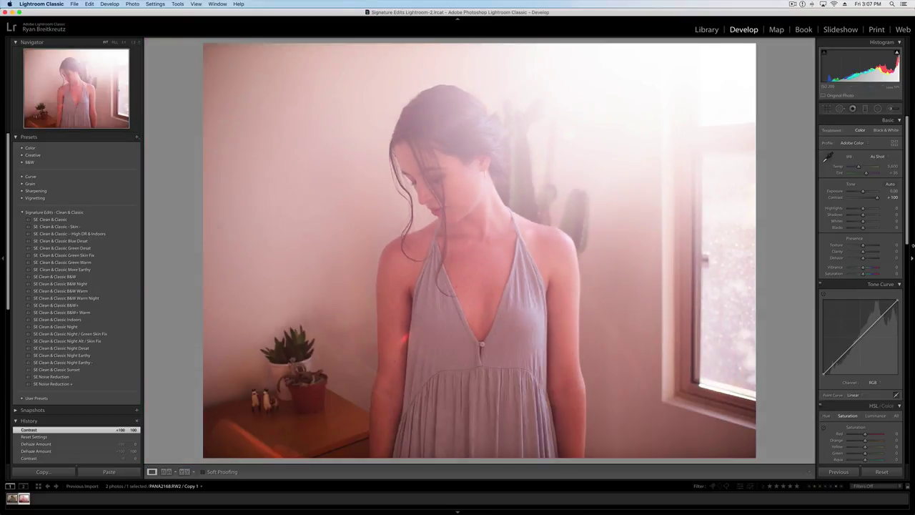
{"action": "mouse_move", "coordinate": [897, 197]}
{"action": "left_mouse_down"}
{"action": "mouse_move", "coordinate": [869, 197]}
{"action": "mouse_move", "coordinate": [895, 200]}
{"action": "left_mouse_up"}
{"action": "double_click", "coordinate": [877, 199]}
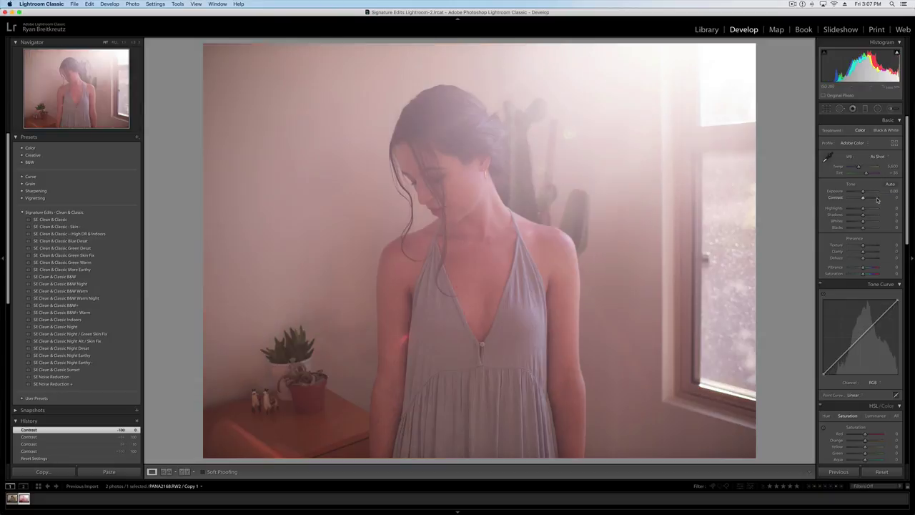
Try Dehaze at +100 and Contrast at +56 separately, returning each to its default
{"action": "left_click_drag", "start_coordinate": [864, 260], "coordinate": [890, 257]}
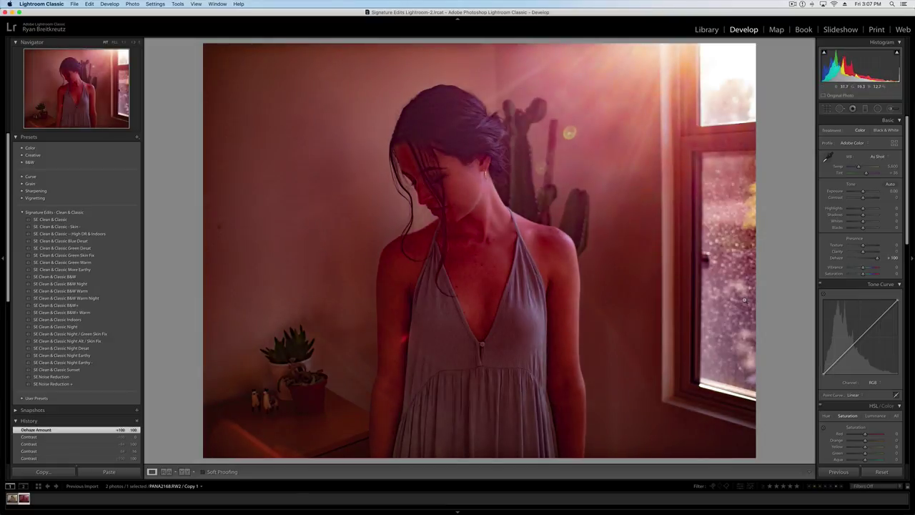
{"action": "double_click", "coordinate": [878, 258]}
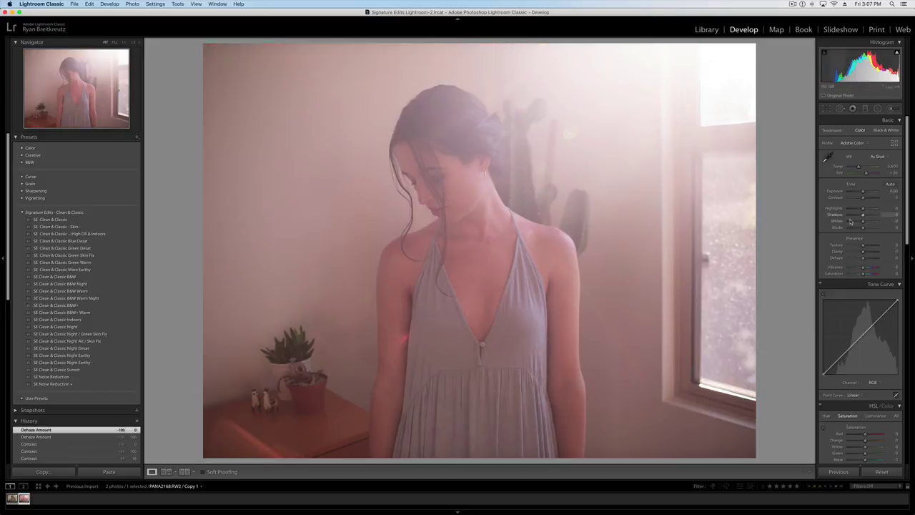
{"action": "left_click_drag", "start_coordinate": [863, 197], "coordinate": [870, 197]}
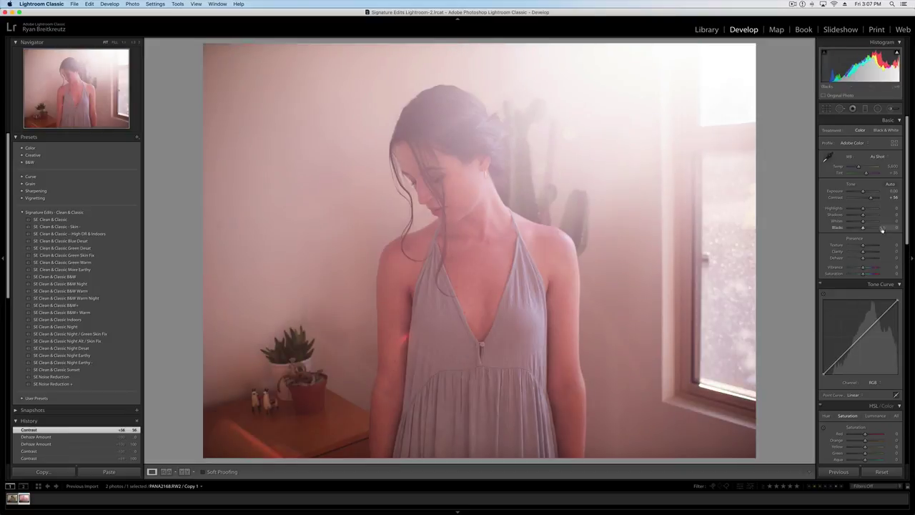
{"action": "double_click", "coordinate": [870, 198]}
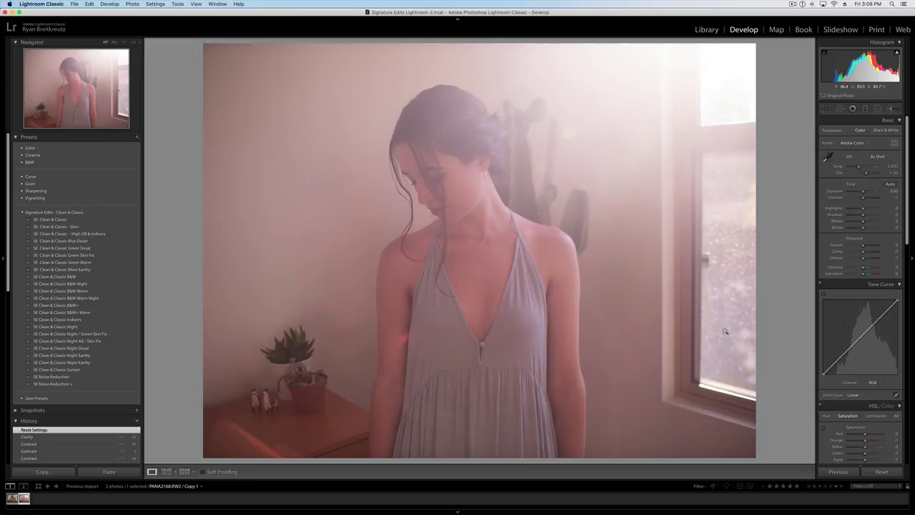
Try Contrast +100, Dehaze +47, Temp 4,878 and Tint +8 together, and reset all of the photo's settings
{"action": "left_click_drag", "start_coordinate": [863, 198], "coordinate": [882, 199]}
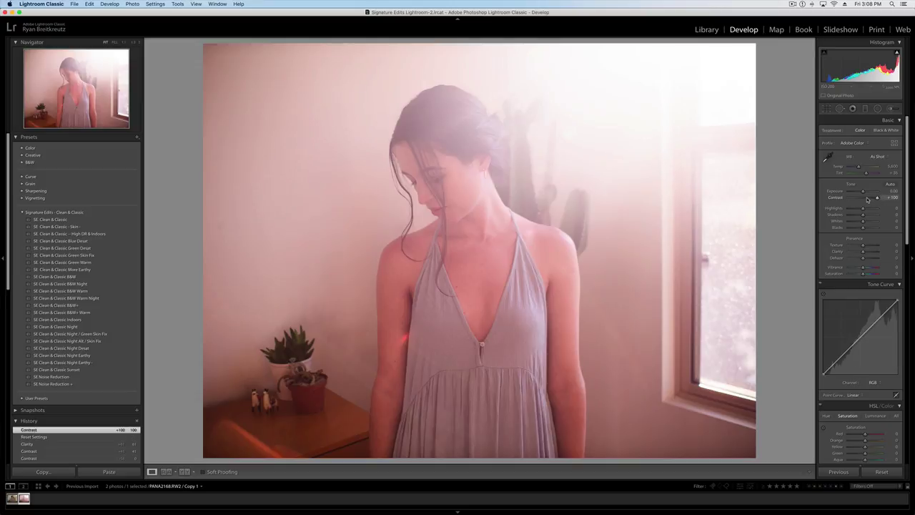
{"action": "left_click_drag", "start_coordinate": [864, 259], "coordinate": [870, 260]}
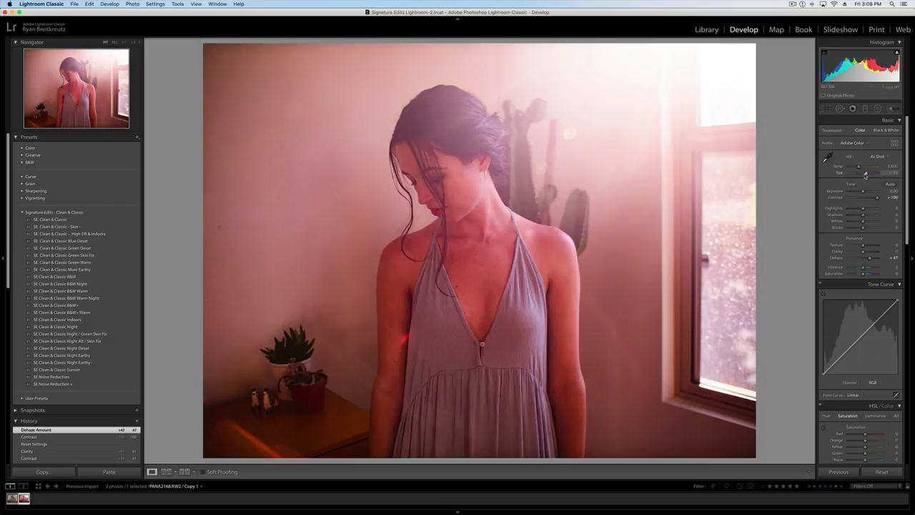
{"action": "left_click_drag", "start_coordinate": [867, 173], "coordinate": [856, 167]}
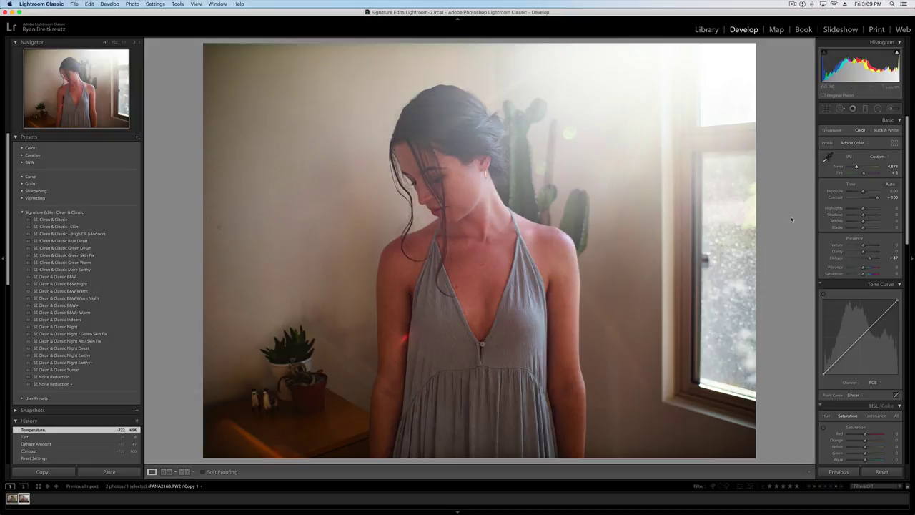
{"action": "left_click", "coordinate": [881, 472]}
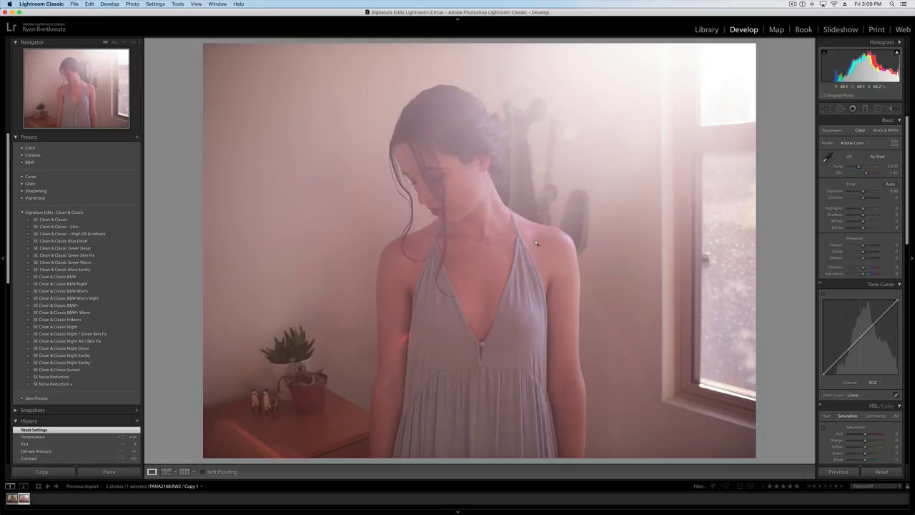
Set the photo's Contrast to +67 and Dehaze to +80, undoing the other Dehaze trials
{"action": "left_click_drag", "start_coordinate": [863, 197], "coordinate": [872, 197]}
{"action": "left_click", "coordinate": [873, 259]}
{"action": "left_click", "coordinate": [872, 260]}
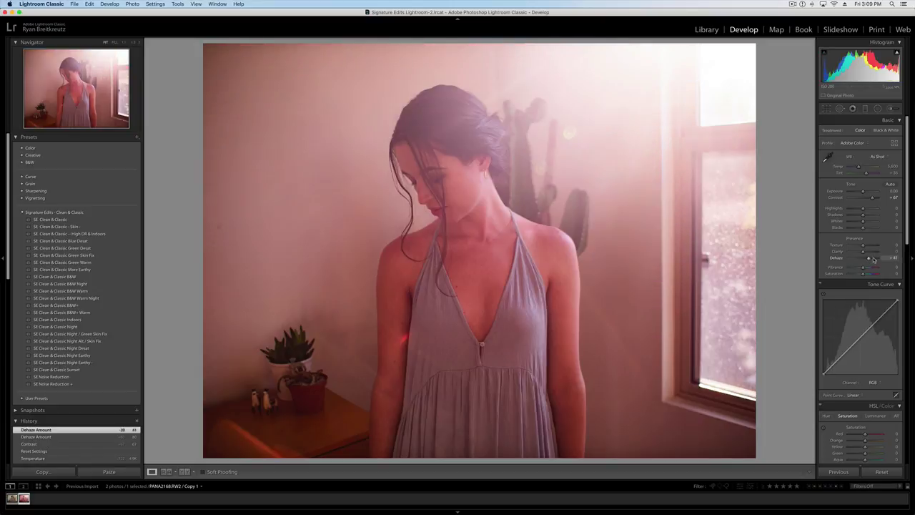
{"action": "left_click", "coordinate": [873, 259]}
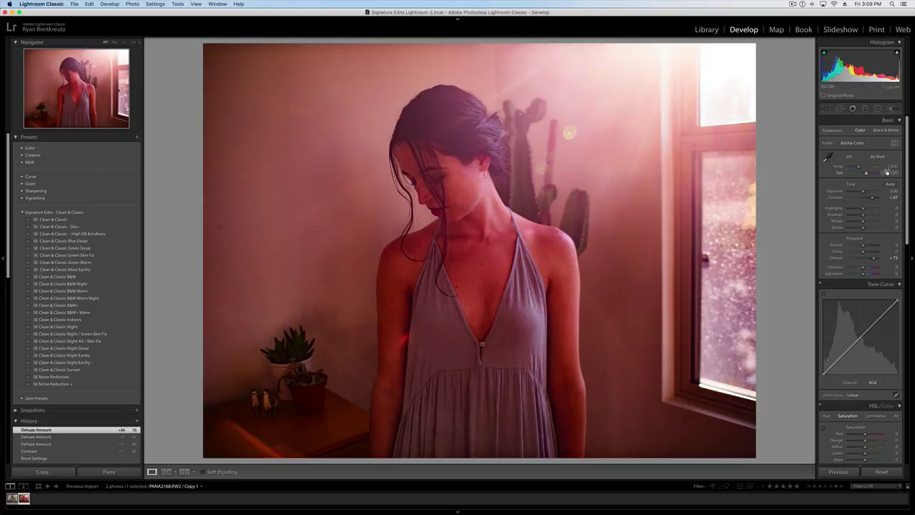
{"action": "key", "text": "super+z"}
{"action": "key", "text": "super+z"}
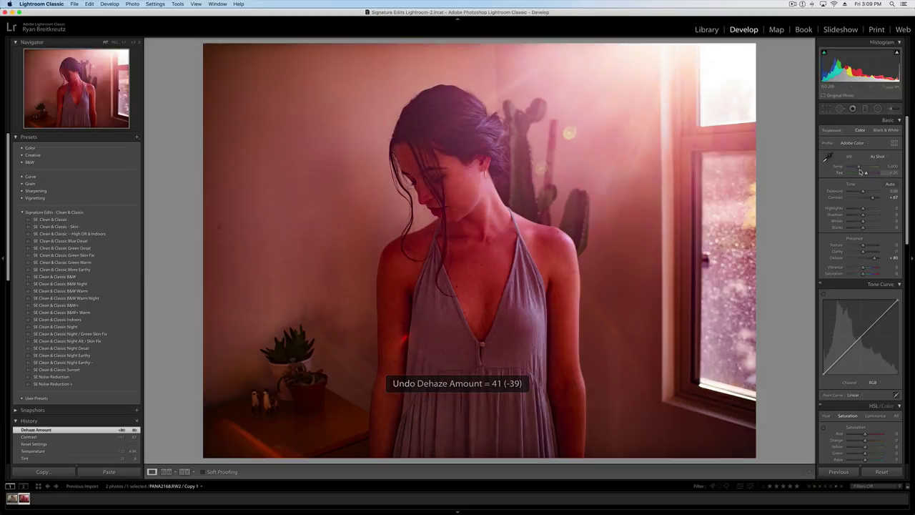
Correct the pink cast with Temp 4,872 and Tint +5, comparing against the As Shot white balance and undoing that switch
{"action": "left_click_drag", "start_coordinate": [857, 168], "coordinate": [864, 174]}
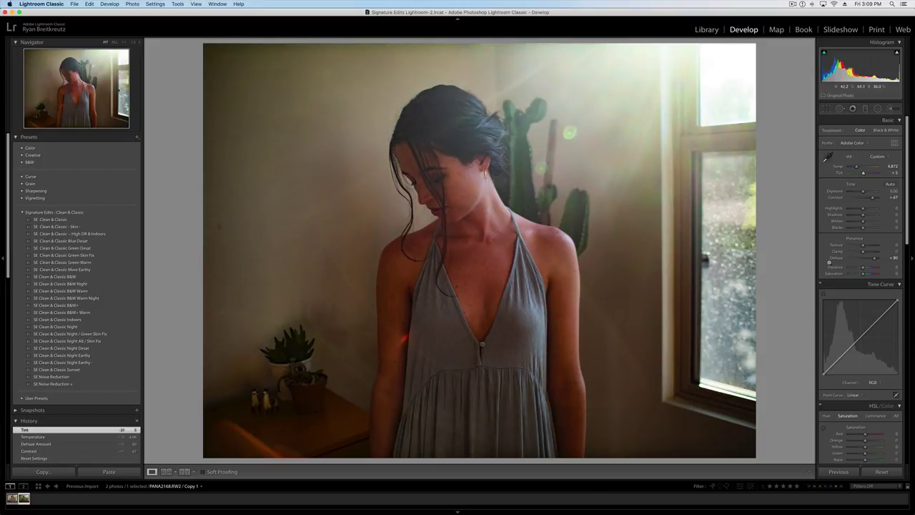
{"action": "left_click", "coordinate": [877, 156]}
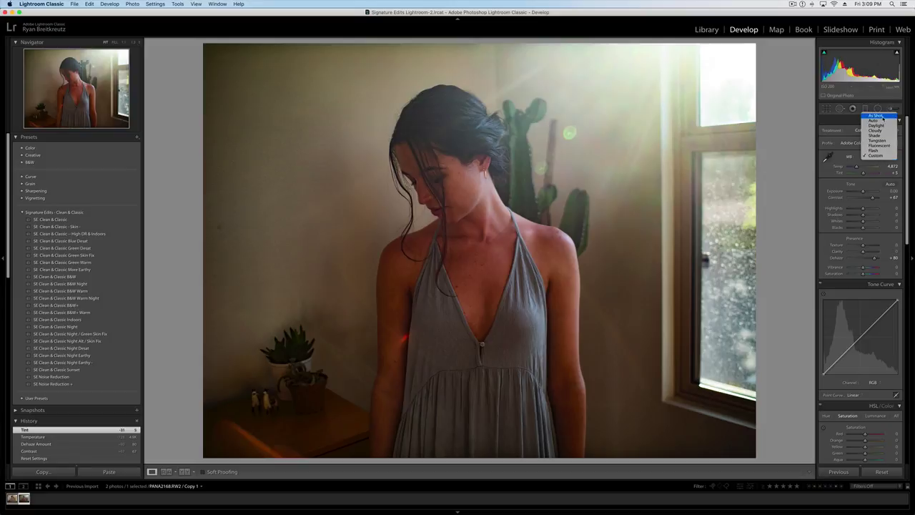
{"action": "left_click", "coordinate": [880, 116]}
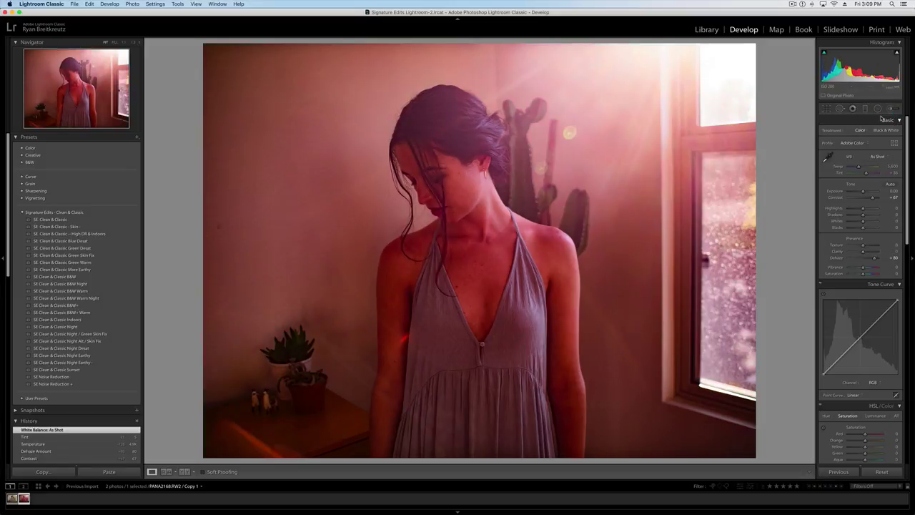
{"action": "key", "text": "super+z"}
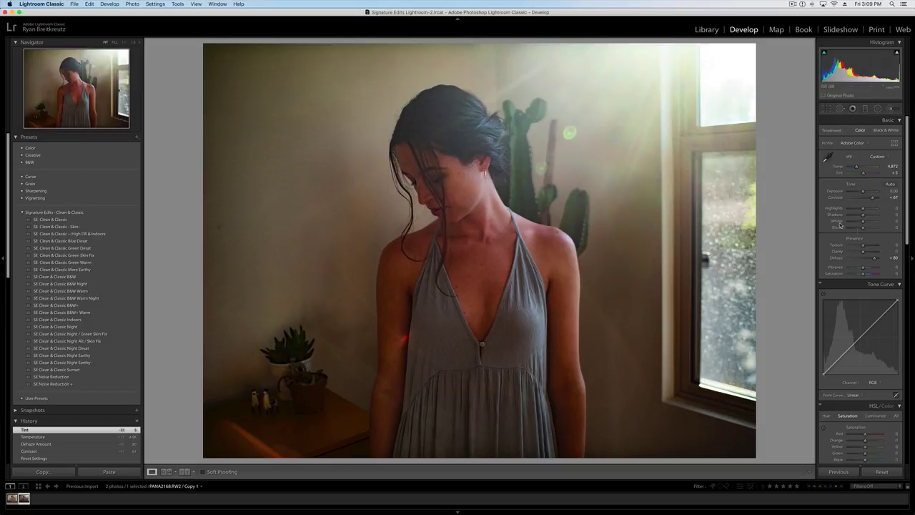
Reduce Dehaze to +42 and brighten the portrait with an Exposure of +0.20
{"action": "left_click", "coordinate": [869, 260]}
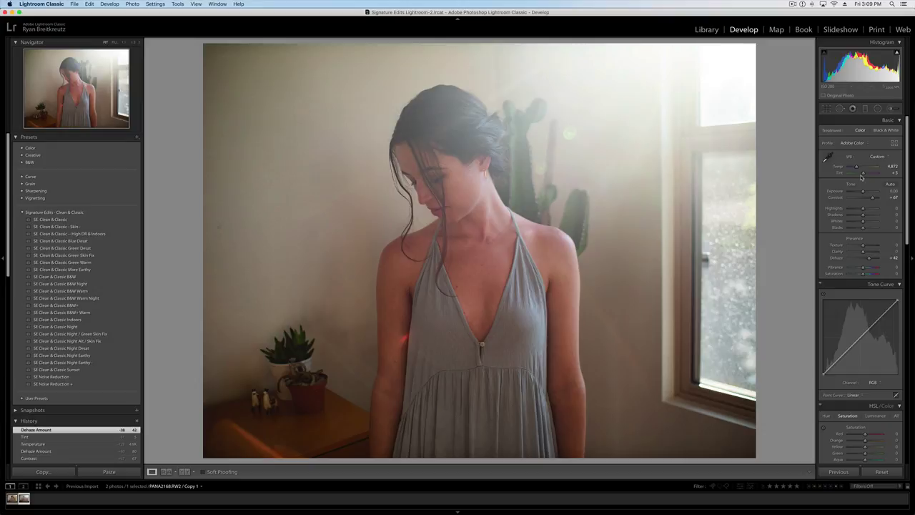
{"action": "key", "text": "equal"}
{"action": "key", "text": "equal"}
{"action": "key", "text": "equal"}
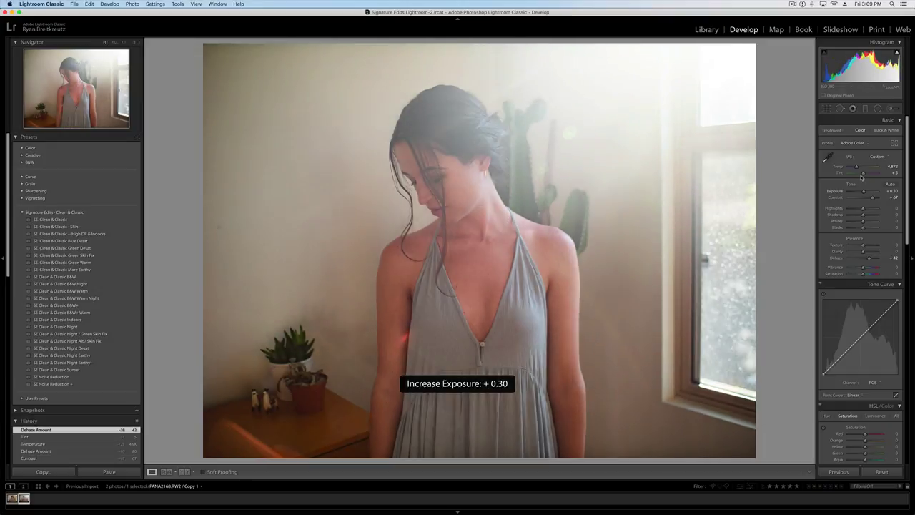
{"action": "key", "text": "equal"}
{"action": "key", "text": "equal"}
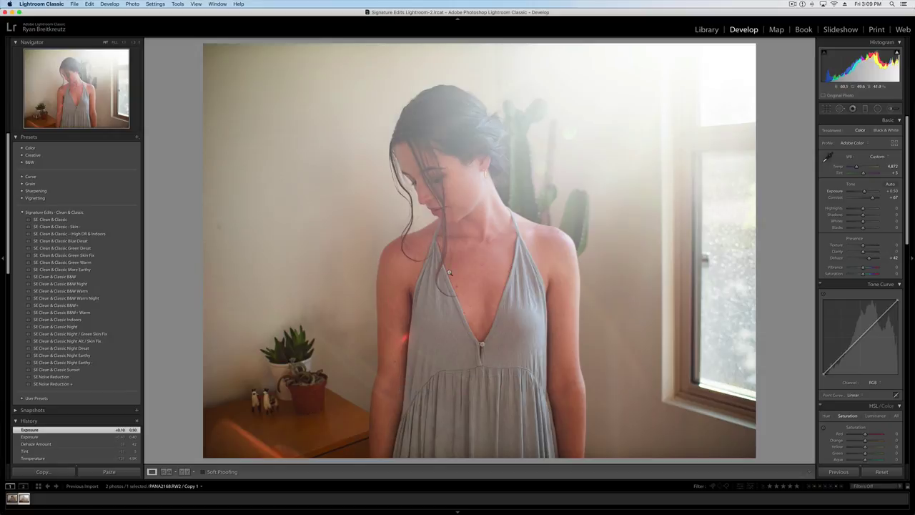
{"action": "key", "text": "minus"}
{"action": "key", "text": "minus"}
{"action": "key", "text": "minus"}
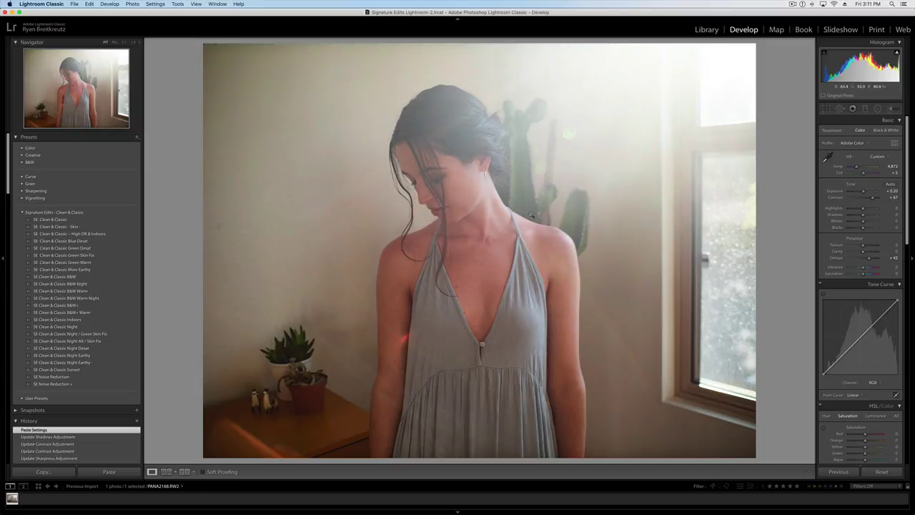
Compare the edited portrait with its original before version several times
{"action": "key", "text": "backslash"}
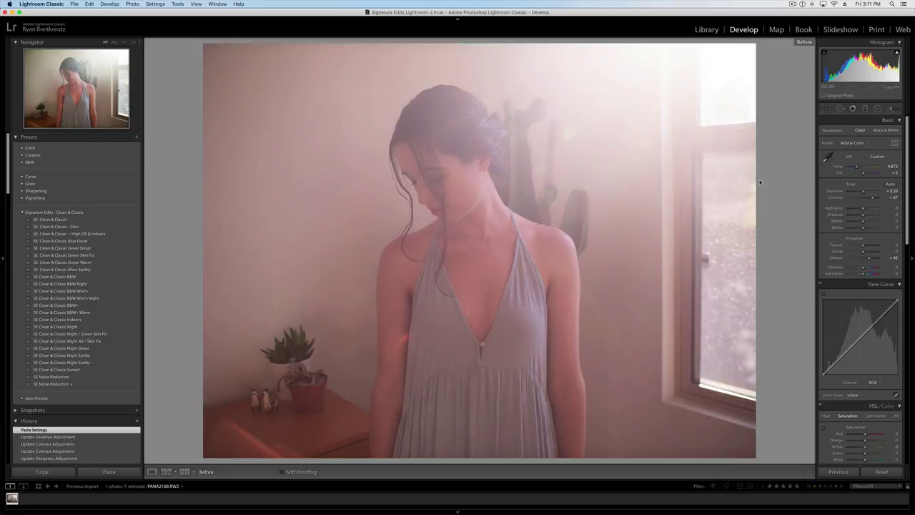
{"action": "key", "text": "backslash"}
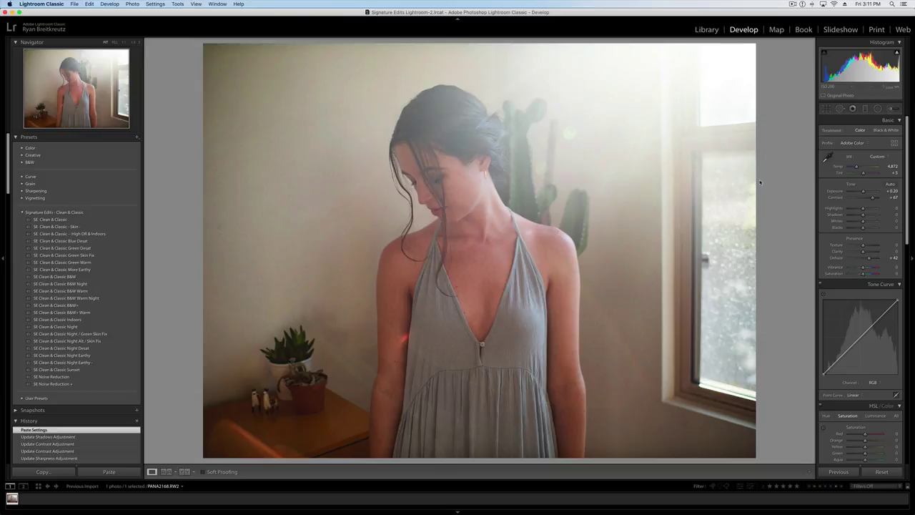
{"action": "key", "text": "backslash"}
{"action": "key", "text": "backslash"}
{"action": "key", "text": "backslash"}
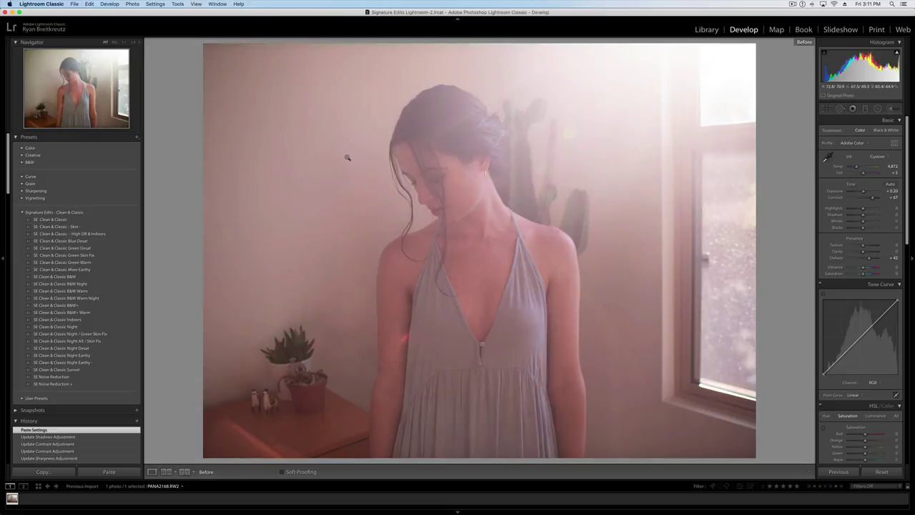
{"action": "key", "text": "backslash"}
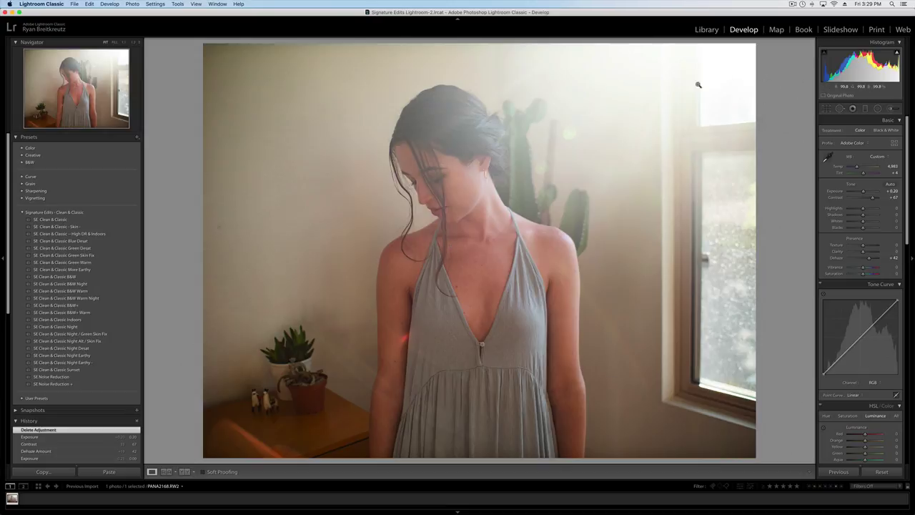
Raise Contrast to +100 and Dehaze to +67, and inspect the bright window area up close
{"action": "left_click_drag", "start_coordinate": [872, 197], "coordinate": [880, 197]}
{"action": "left_click_drag", "start_coordinate": [871, 258], "coordinate": [872, 260]}
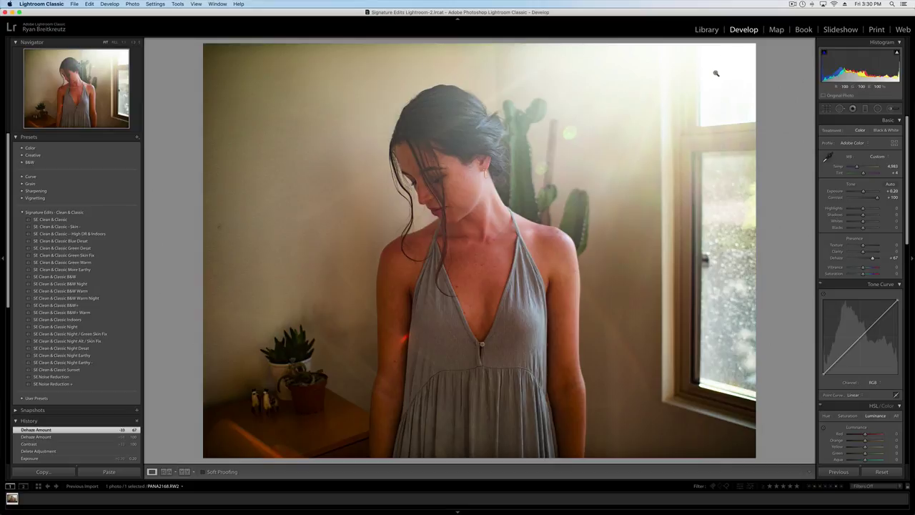
{"action": "left_click", "coordinate": [686, 62]}
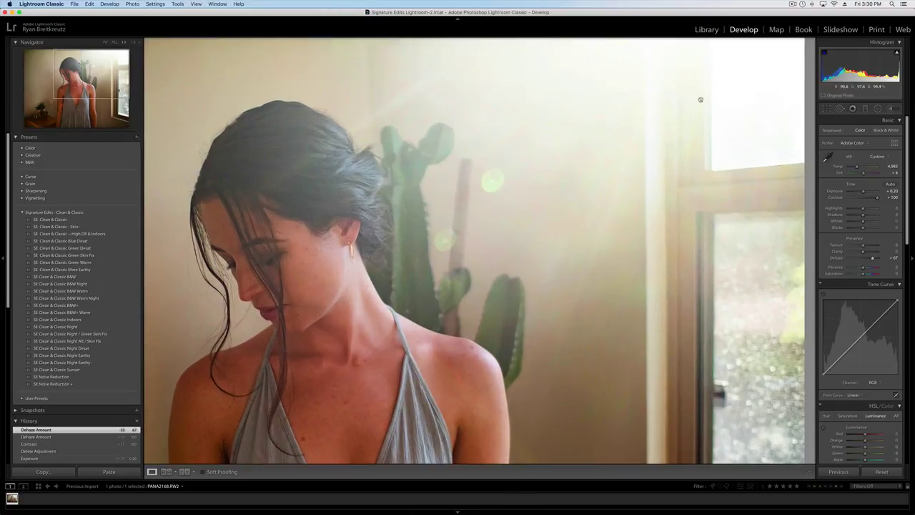
{"action": "left_click_drag", "start_coordinate": [701, 98], "coordinate": [701, 126]}
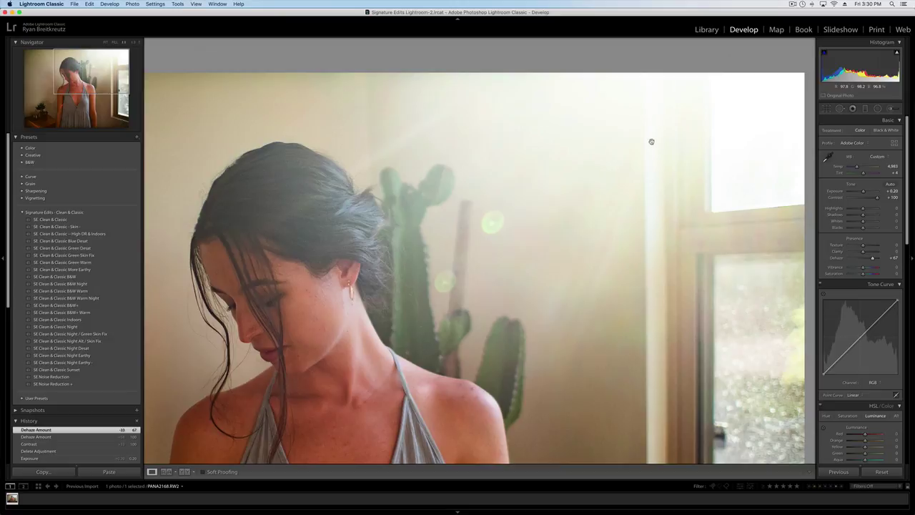
{"action": "left_click", "coordinate": [615, 157]}
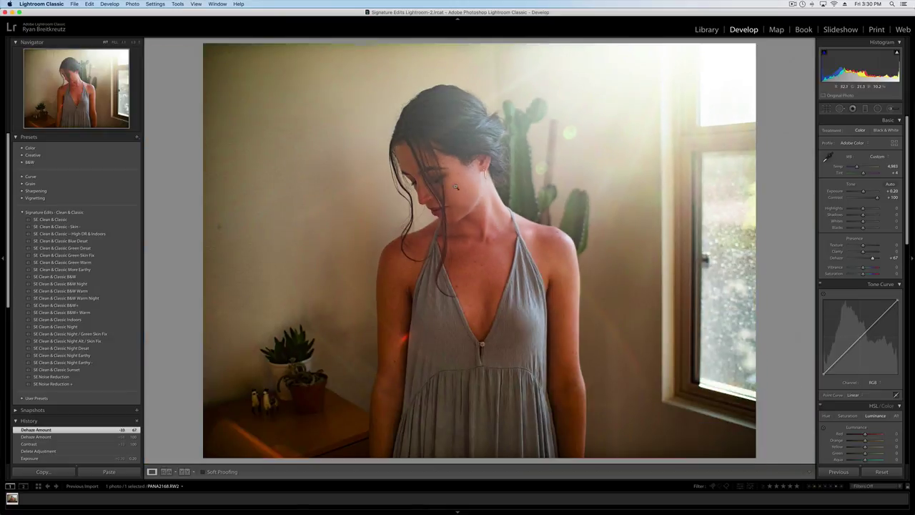
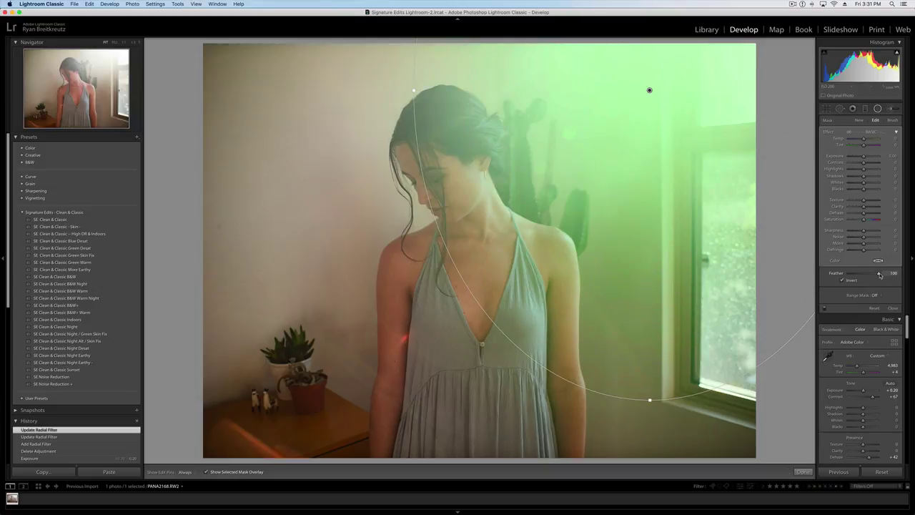
Hide the mask overlay and set the window radial filter to Contrast 100, Texture 26 and Blacks -18, trying Clarity at 100 and -12
{"action": "key", "text": "o"}
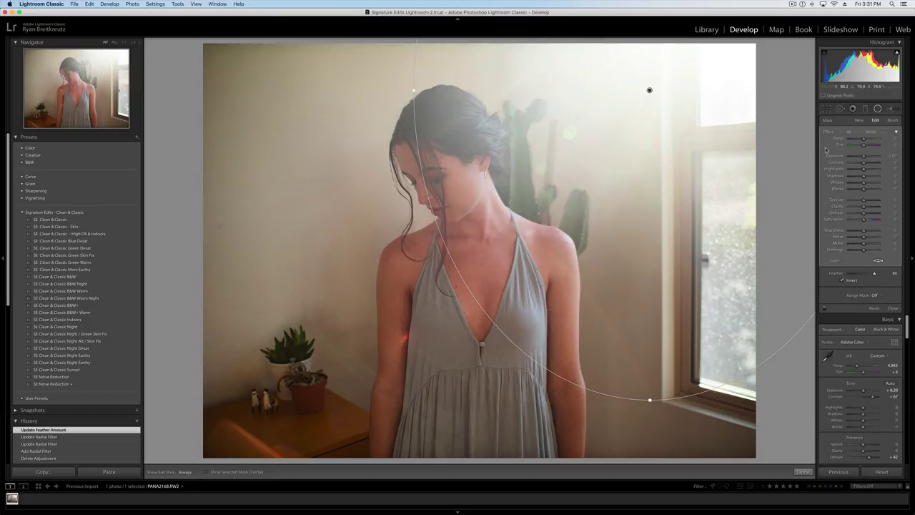
{"action": "left_click_drag", "start_coordinate": [864, 164], "coordinate": [896, 166]}
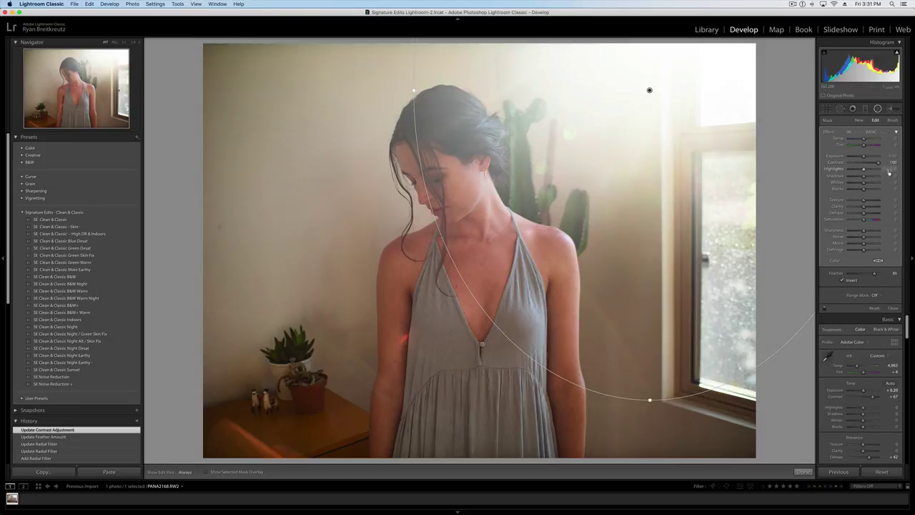
{"action": "left_click", "coordinate": [869, 202]}
{"action": "left_click_drag", "start_coordinate": [863, 188], "coordinate": [860, 207]}
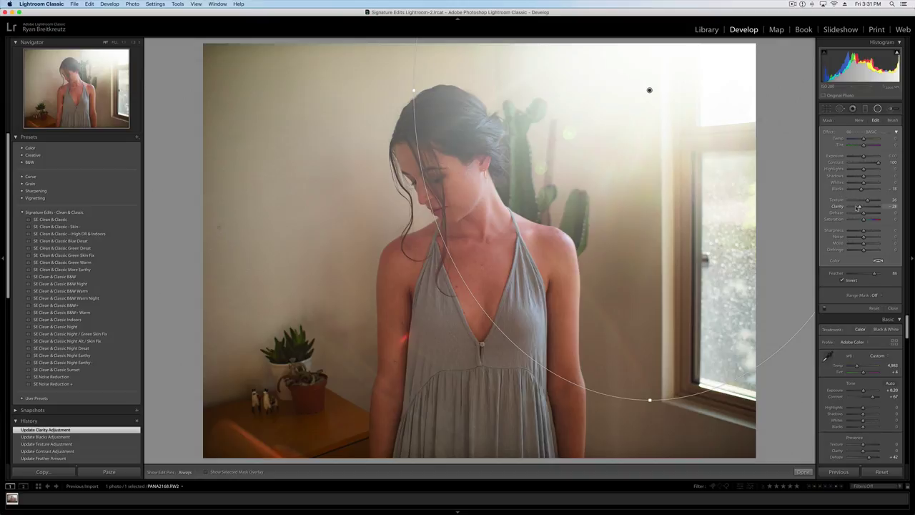
{"action": "left_click_drag", "start_coordinate": [861, 207], "coordinate": [893, 209]}
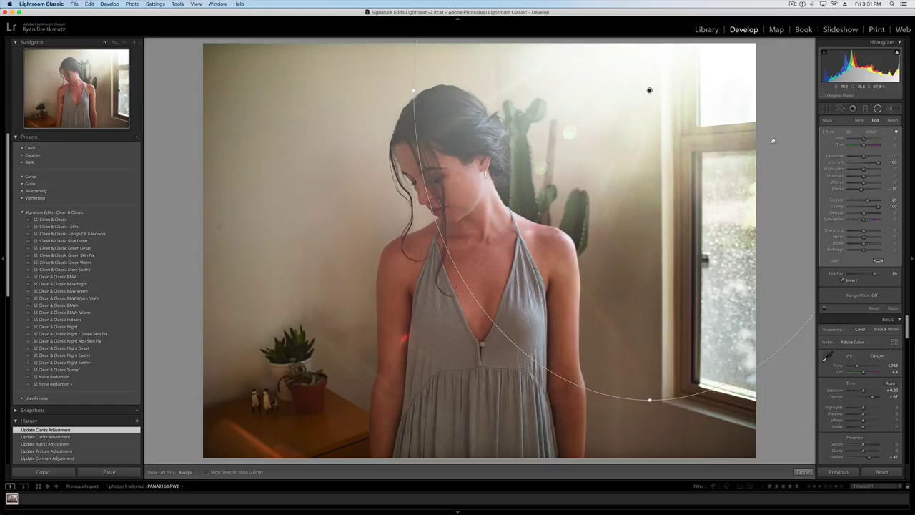
{"action": "left_click_drag", "start_coordinate": [867, 207], "coordinate": [861, 209]}
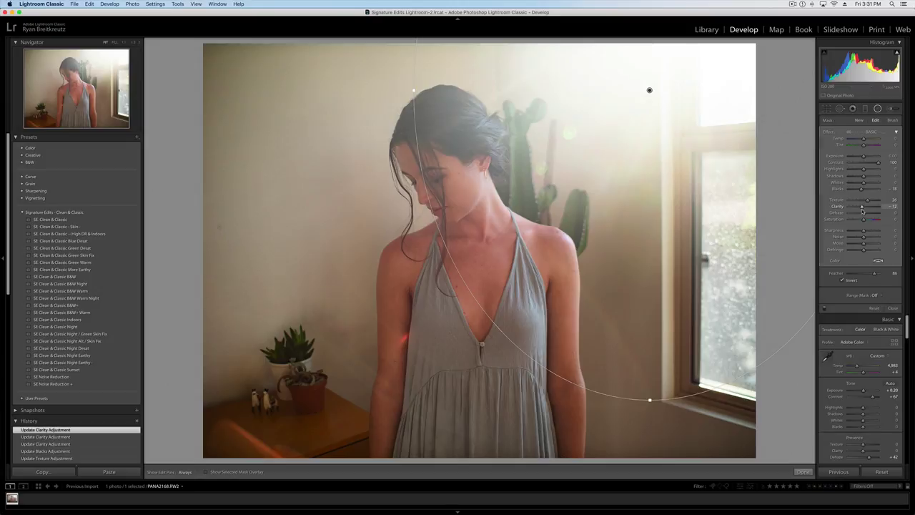
Compare the photo with and without the window radial filter by deleting and restoring it twice, and close the filter tool
{"action": "key", "text": "Delete"}
{"action": "key", "text": "super+z"}
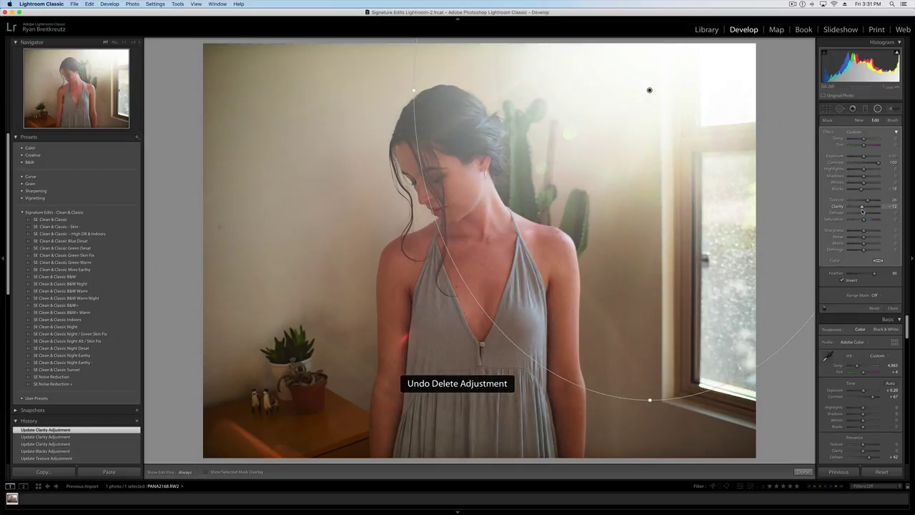
{"action": "key", "text": "Delete"}
{"action": "key", "text": "super+z"}
{"action": "key", "text": "shift+m"}
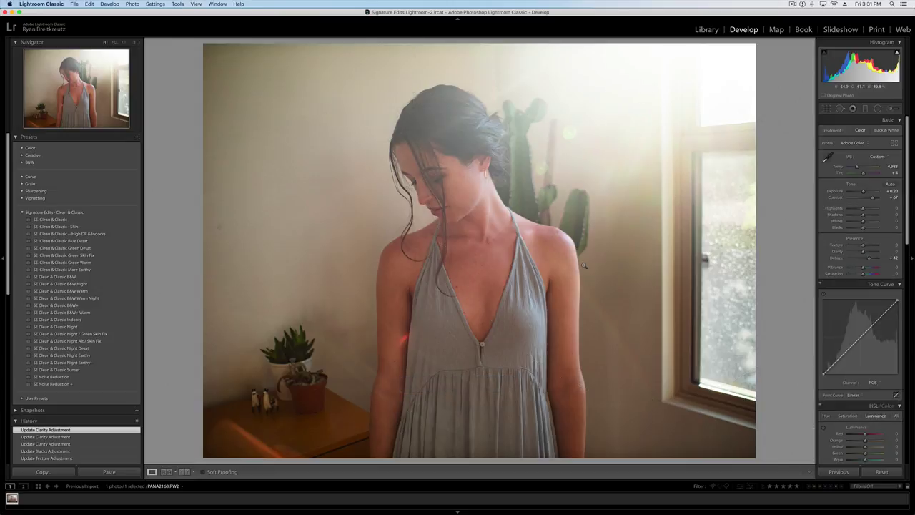
Undo and redo the window filter's Clarity changes to compare them, finishing on Clarity 100
{"action": "key", "text": "super+z"}
{"action": "key", "text": "super+z"}
{"action": "key", "text": "super+shift+z"}
{"action": "key", "text": "super+z"}
{"action": "key", "text": "super+shift+z"}
{"action": "key", "text": "super+z"}
{"action": "key", "text": "super+shift+z"}
{"action": "key", "text": "super+z"}
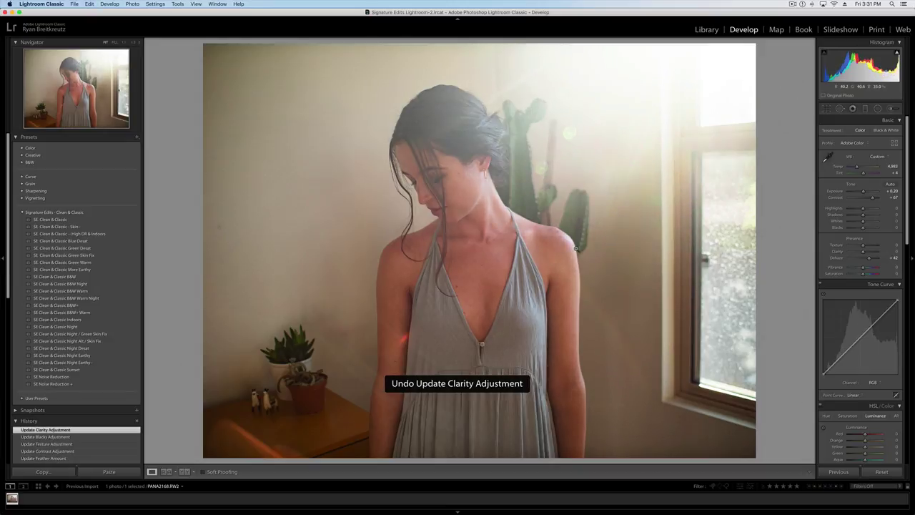
{"action": "key", "text": "super+shift+z"}
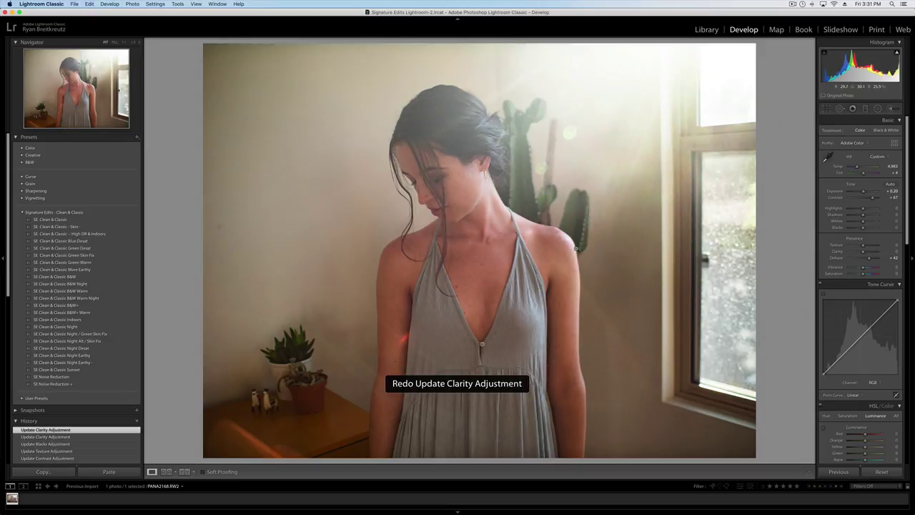
Duplicate the window radial filter and place the copy over the plants and table, extending across the woman's torso
{"action": "left_click", "coordinate": [878, 108]}
{"action": "left_click_drag", "start_coordinate": [649, 91], "coordinate": [808, 358]}
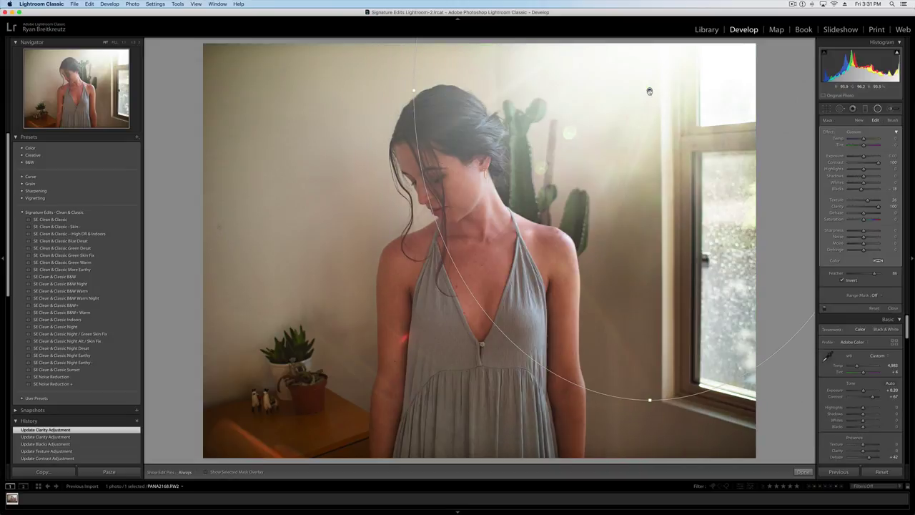
{"action": "right_click", "coordinate": [649, 91]}
{"action": "left_click", "coordinate": [665, 95]}
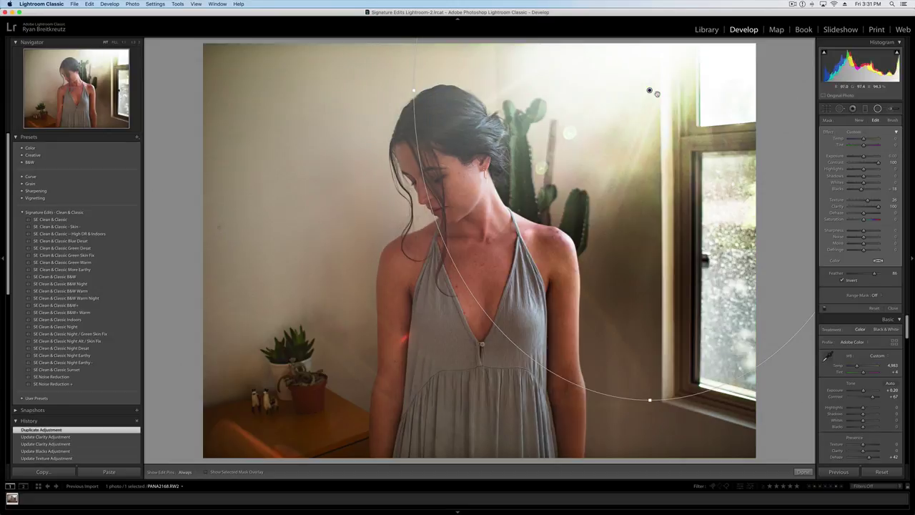
{"action": "left_click_drag", "start_coordinate": [650, 91], "coordinate": [306, 392]}
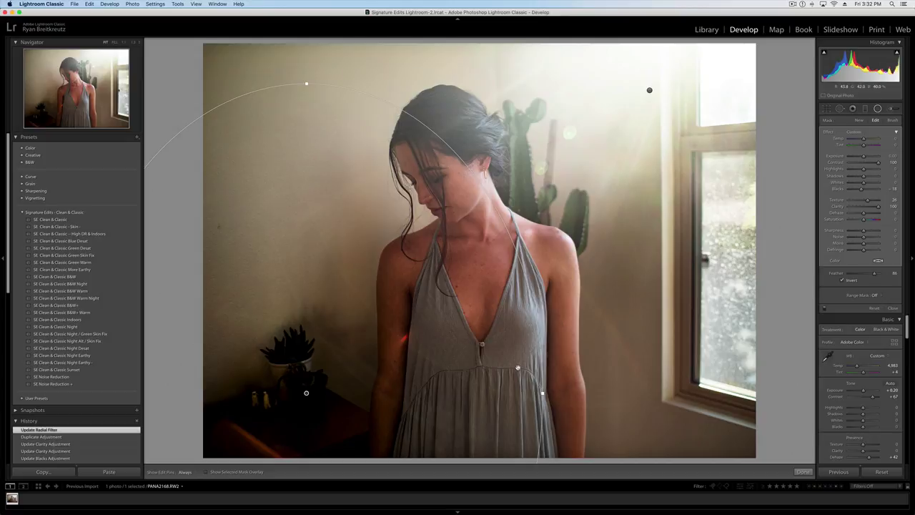
{"action": "left_click_drag", "start_coordinate": [464, 400], "coordinate": [562, 375]}
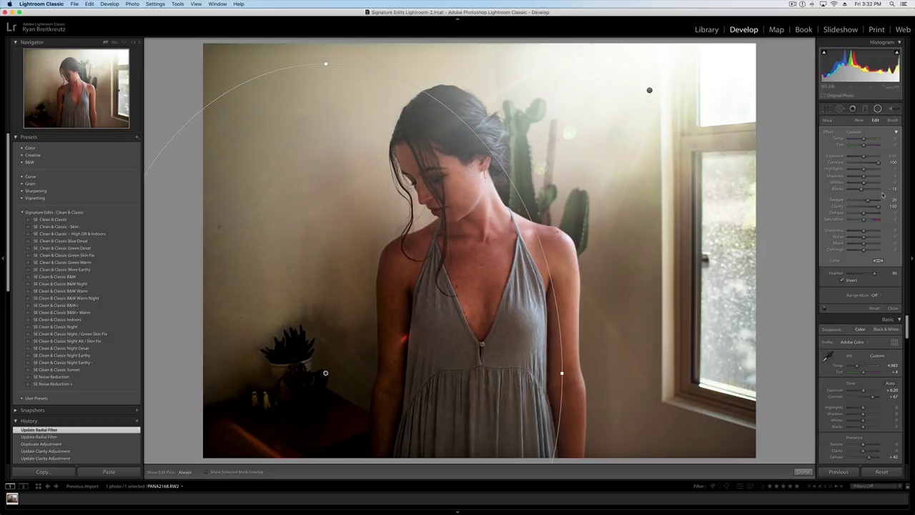
Scale the duplicated filter's overall effect Amount down to almost zero
{"action": "left_click", "coordinate": [897, 133]}
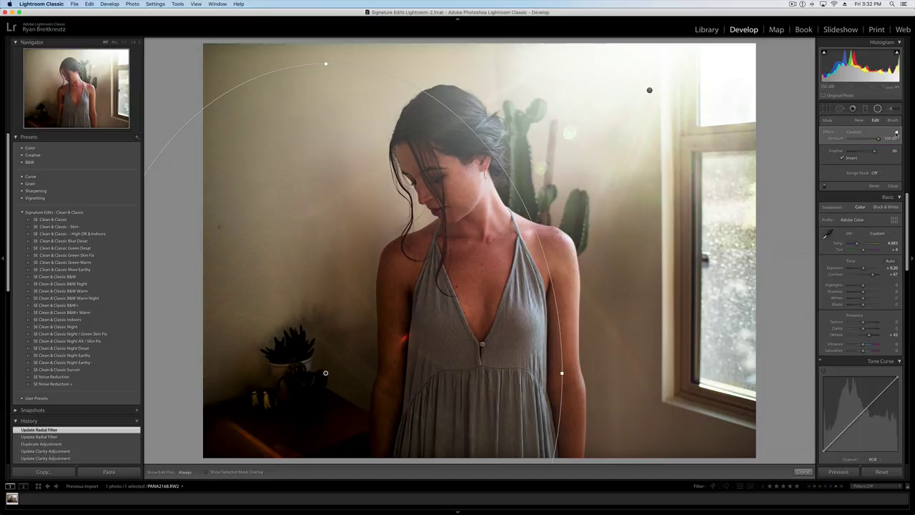
{"action": "left_click_drag", "start_coordinate": [880, 140], "coordinate": [896, 137]}
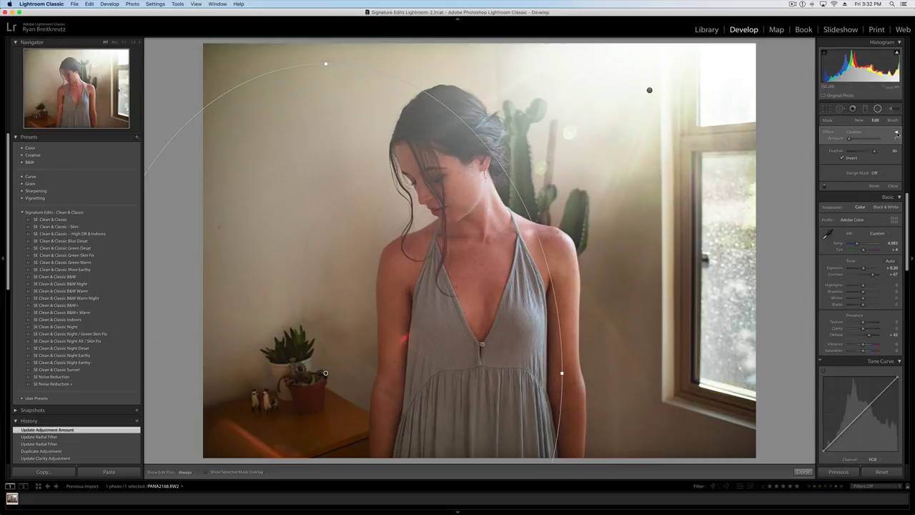
{"action": "left_click", "coordinate": [898, 133]}
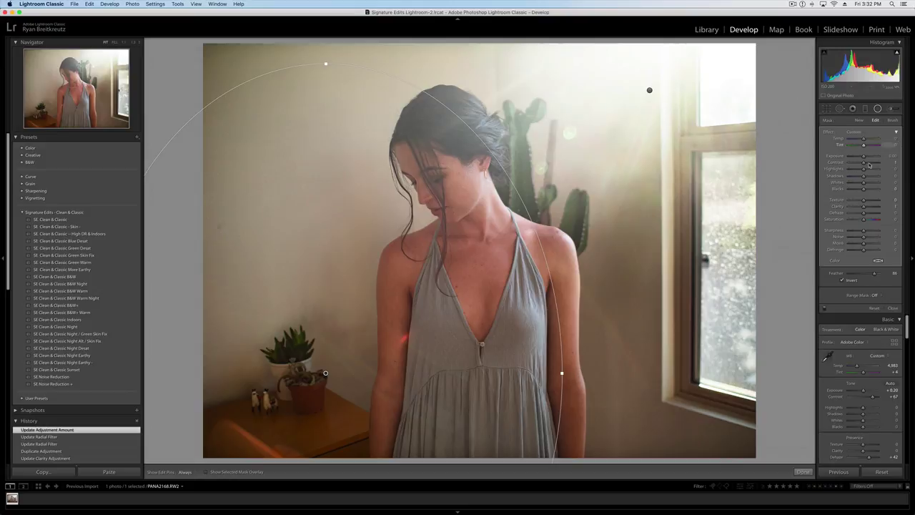
Soften the plant-side filter with Contrast -68, slightly negative Texture, Clarity -3 and Shadows 100
{"action": "left_click", "coordinate": [852, 164]}
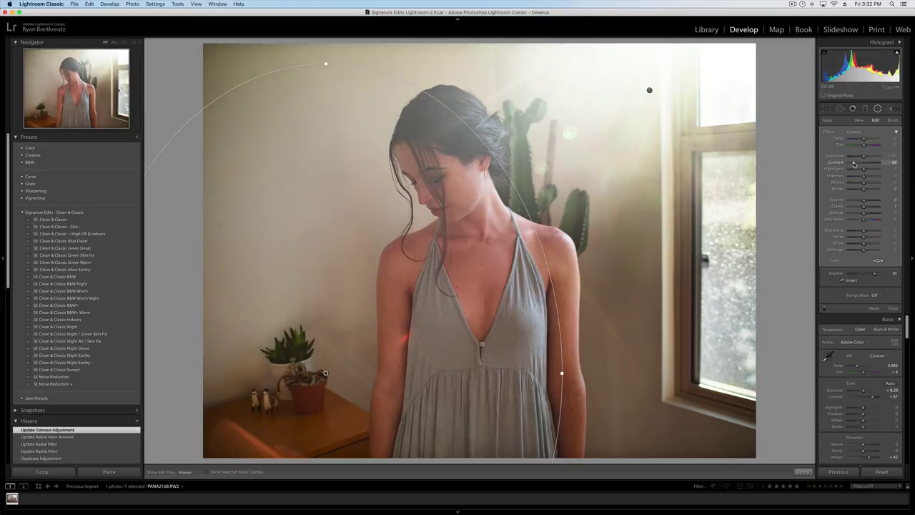
{"action": "left_click", "coordinate": [860, 201]}
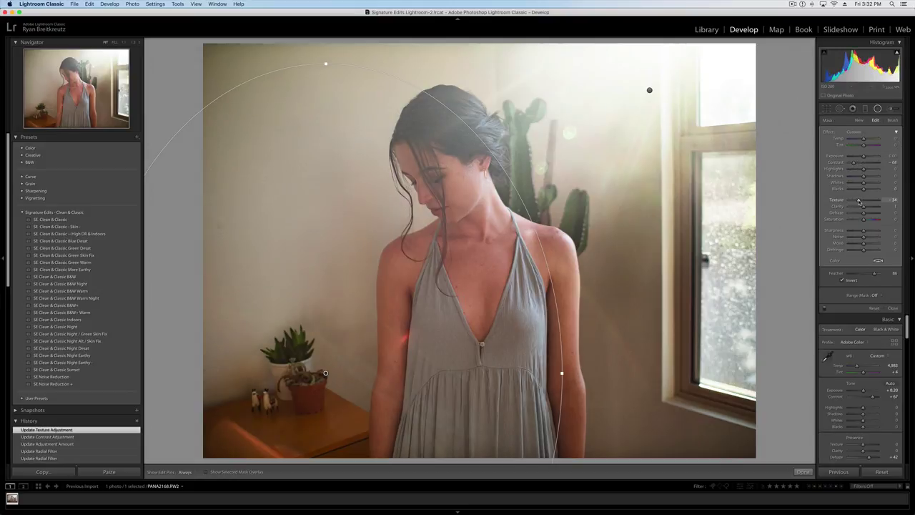
{"action": "left_click", "coordinate": [862, 202]}
{"action": "left_click", "coordinate": [864, 201]}
{"action": "left_click", "coordinate": [863, 207]}
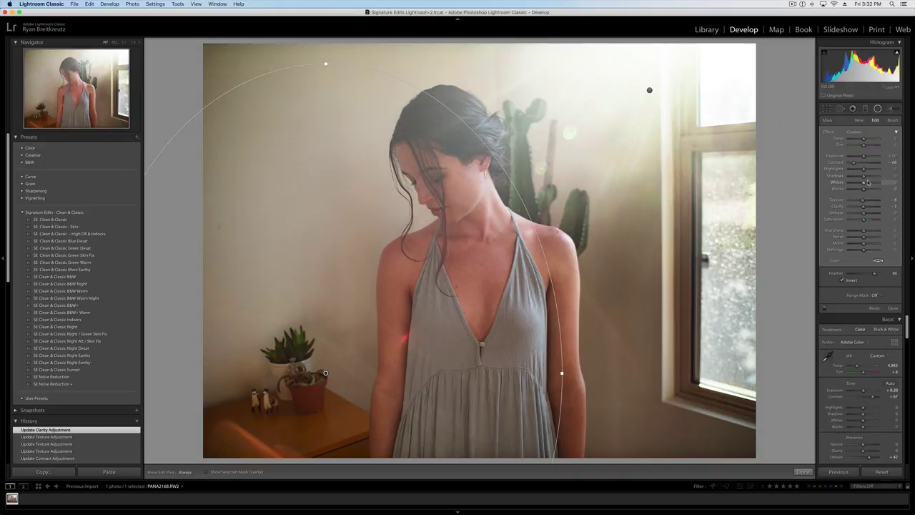
{"action": "left_click_drag", "start_coordinate": [868, 179], "coordinate": [897, 178]}
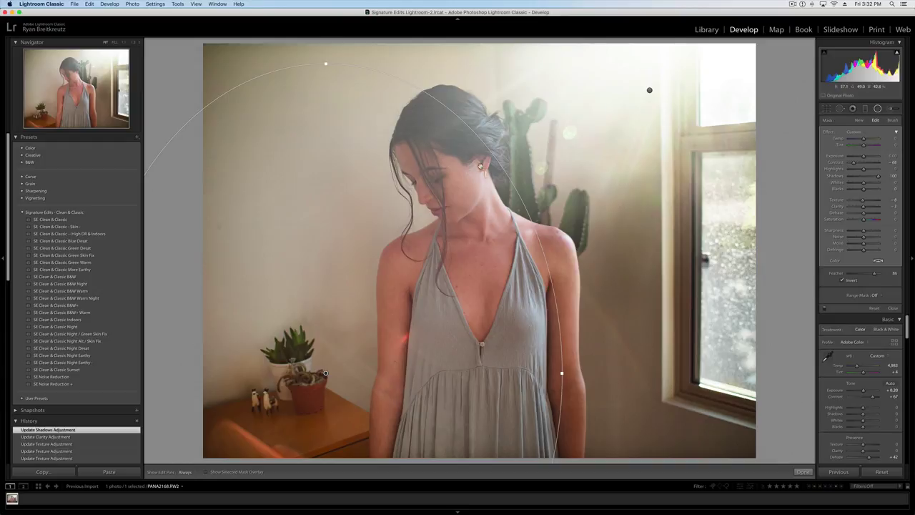
Compare the filtered portrait with its original before version
{"action": "left_click", "coordinate": [622, 111]}
{"action": "key", "text": "backslash"}
{"action": "key", "text": "backslash"}
{"action": "key", "text": "backslash"}
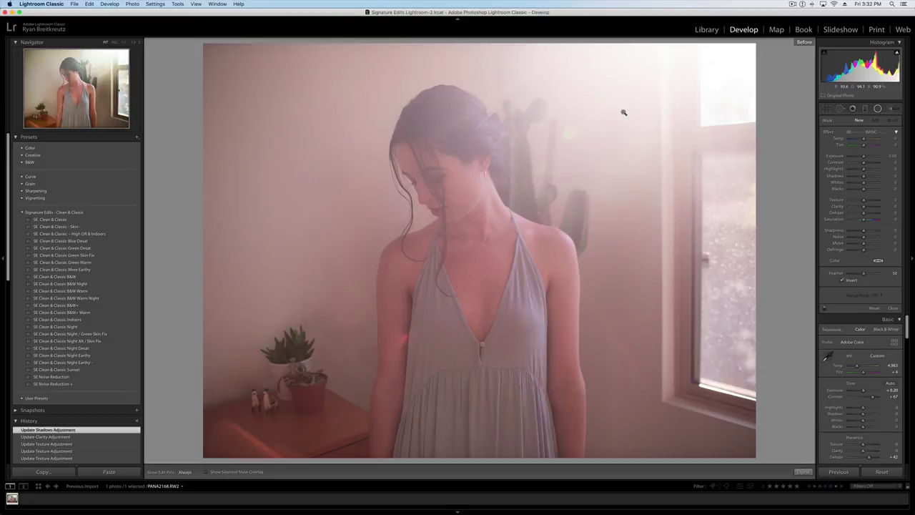
{"action": "key", "text": "backslash"}
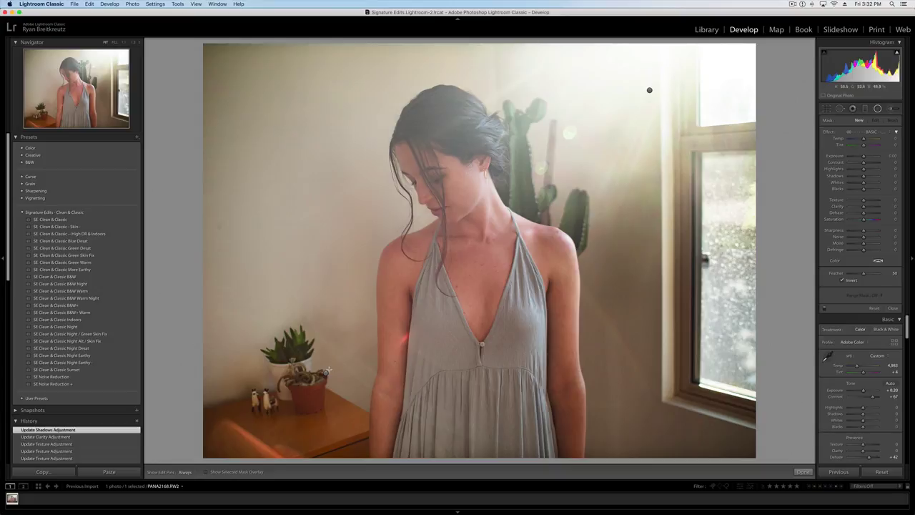
Duplicate the plant-side radial filter, move the copy to the wall below the window light, and reduce its overall Amount
{"action": "right_click", "coordinate": [327, 371]}
{"action": "left_click", "coordinate": [347, 377]}
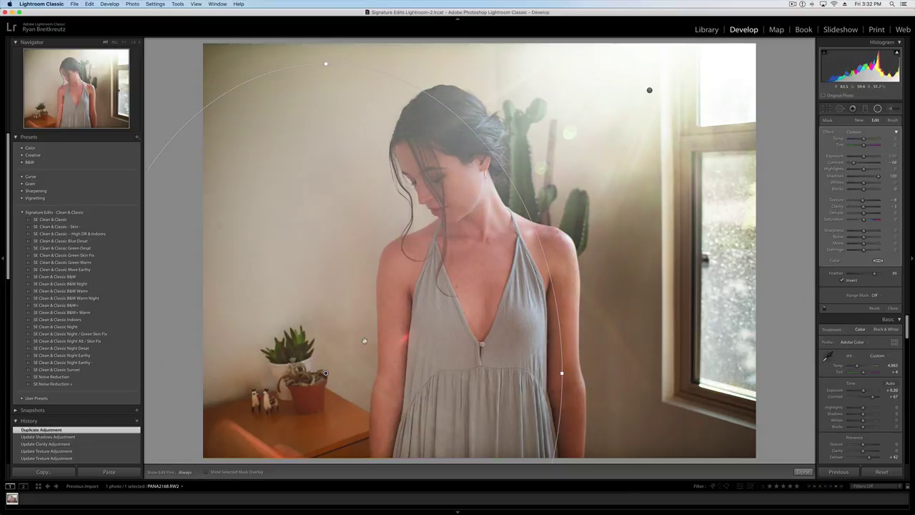
{"action": "left_click_drag", "start_coordinate": [326, 373], "coordinate": [622, 374]}
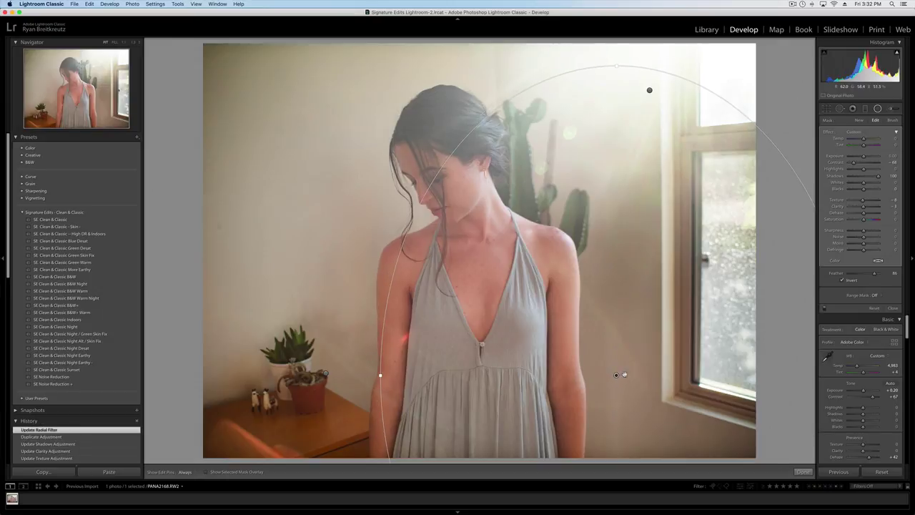
{"action": "left_click", "coordinate": [897, 132]}
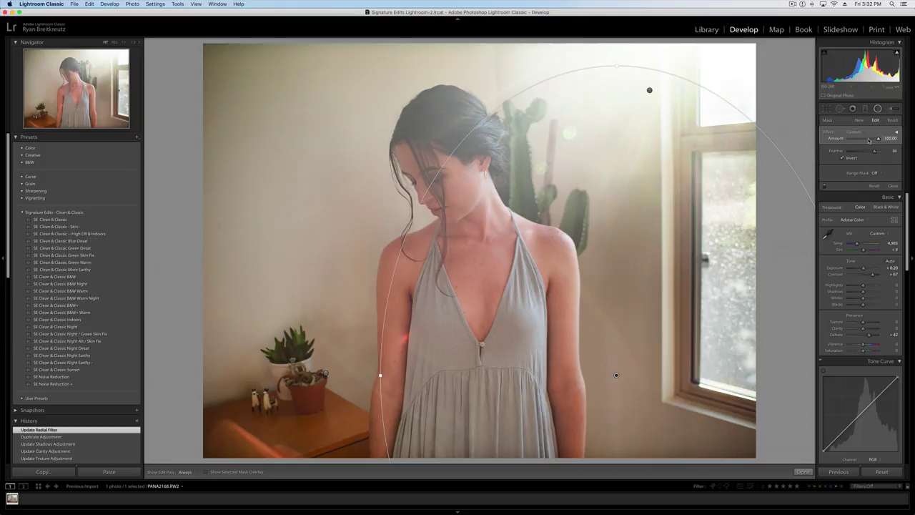
{"action": "left_click_drag", "start_coordinate": [870, 140], "coordinate": [867, 140]}
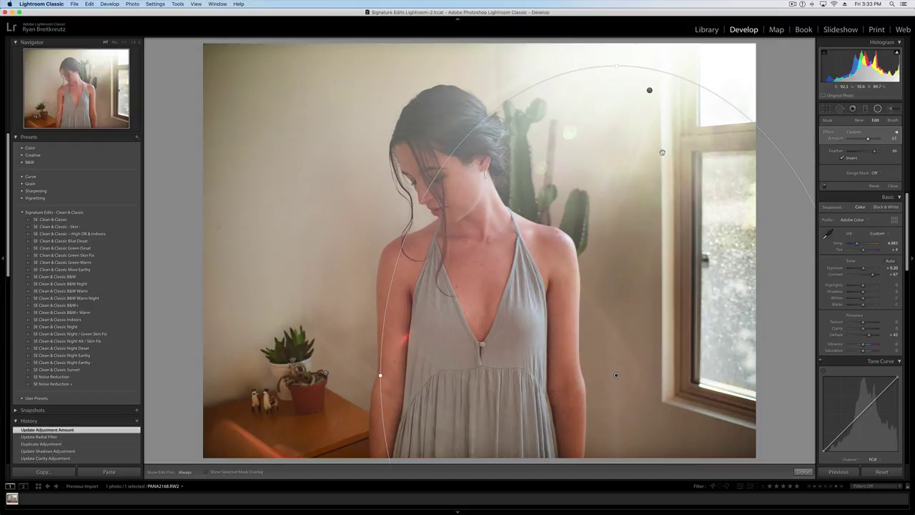
Close the radial filter tool and check the portrait against its before version
{"action": "key", "text": "shift+m"}
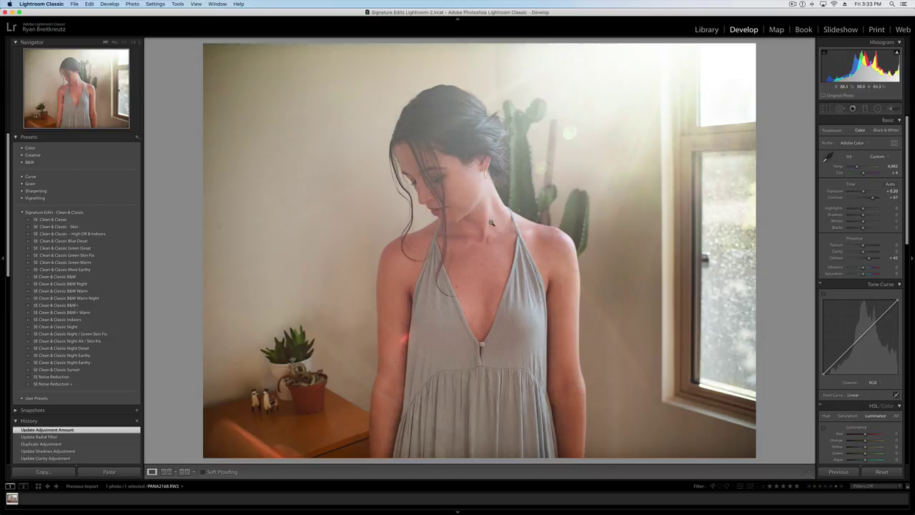
{"action": "key", "text": "backslash"}
{"action": "key", "text": "backslash"}
Draw a radial filter around the woman's head with Contrast 100, Highlights -48 and Shadows 51, raising Whites and Blacks slightly
{"action": "left_click", "coordinate": [878, 108]}
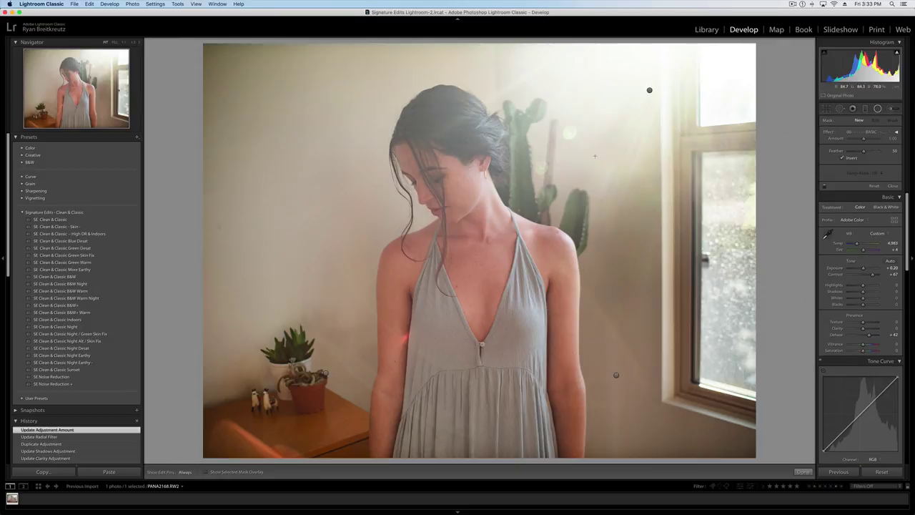
{"action": "left_click_drag", "start_coordinate": [457, 149], "coordinate": [556, 266]}
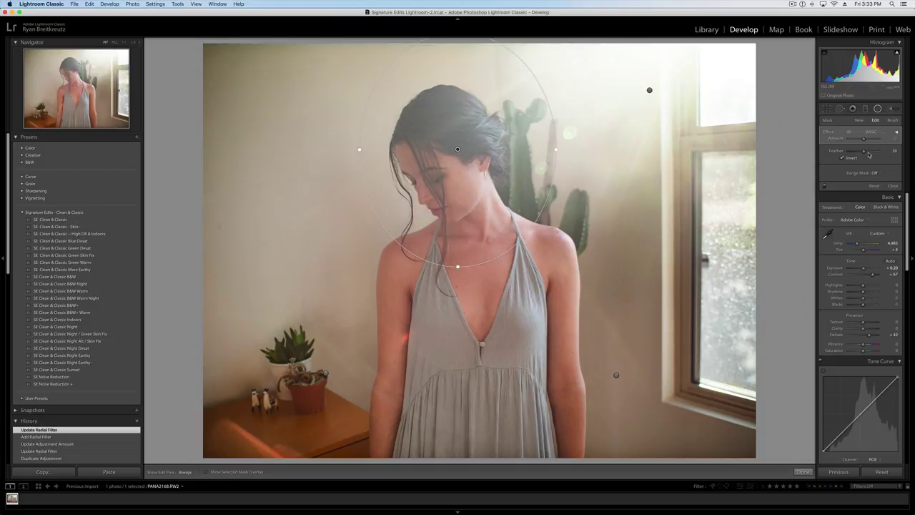
{"action": "left_click", "coordinate": [897, 133]}
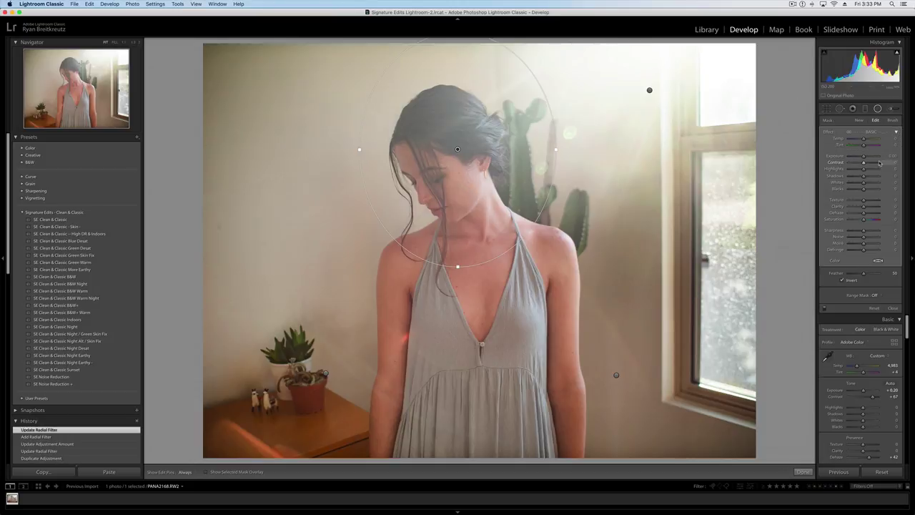
{"action": "left_click_drag", "start_coordinate": [871, 164], "coordinate": [867, 184]}
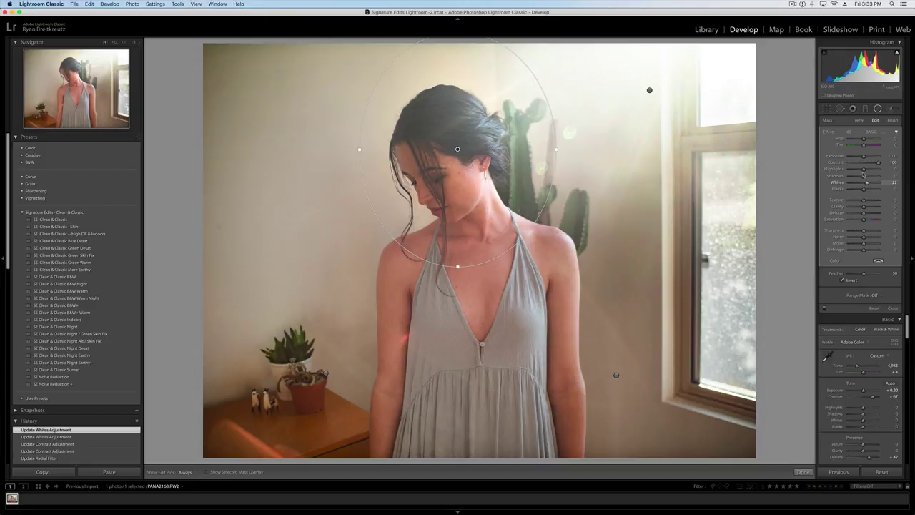
{"action": "left_click_drag", "start_coordinate": [864, 169], "coordinate": [866, 190]}
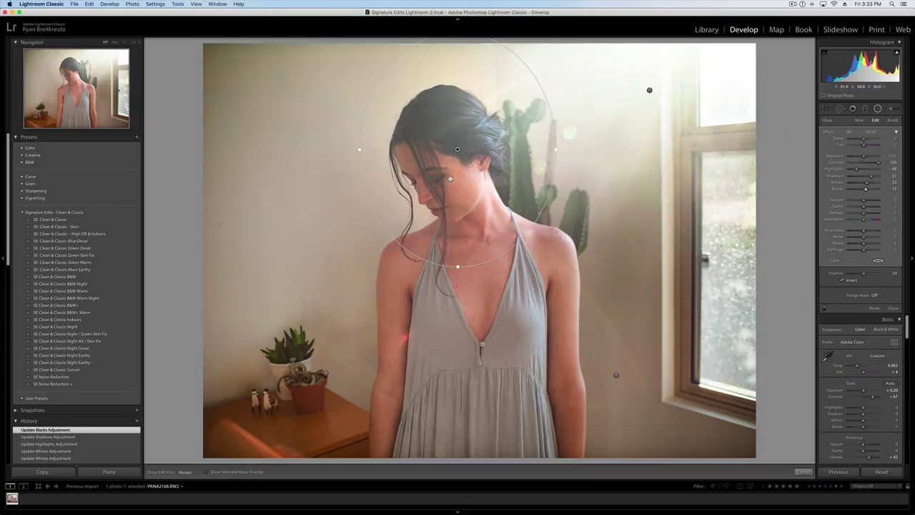
Reposition the head filter over the woman's hair and soften its edge with Feather 76
{"action": "left_click_drag", "start_coordinate": [458, 149], "coordinate": [499, 159]}
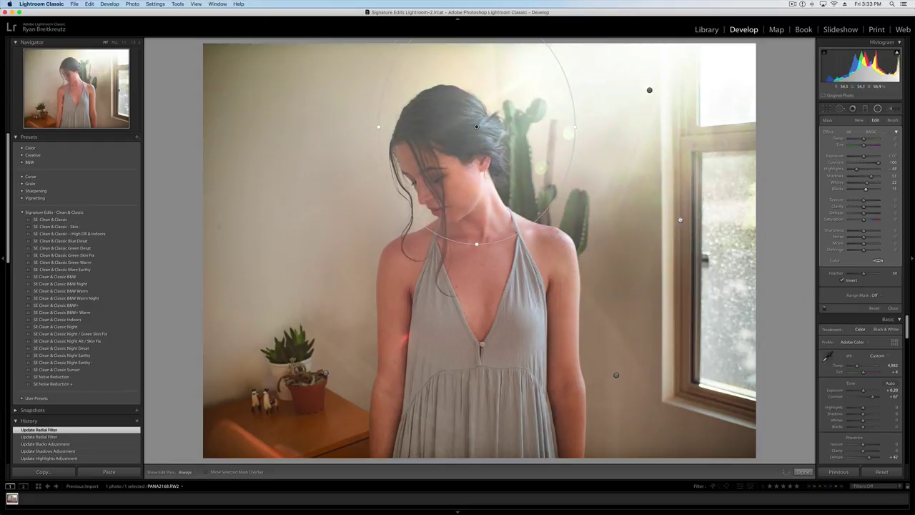
{"action": "left_click", "coordinate": [871, 275]}
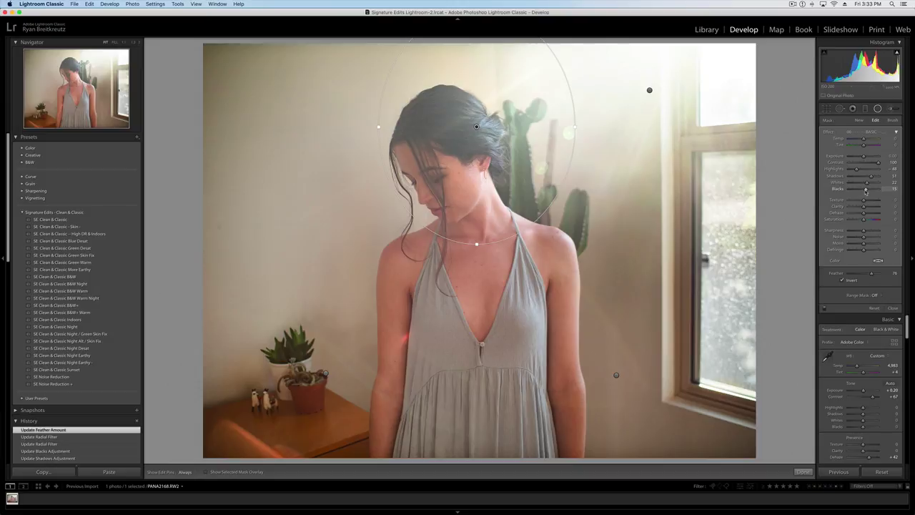
Lower the head filter's Blacks to -33, close the radial filter tool and compare the portrait with its before version
{"action": "left_click_drag", "start_coordinate": [860, 192], "coordinate": [859, 192]}
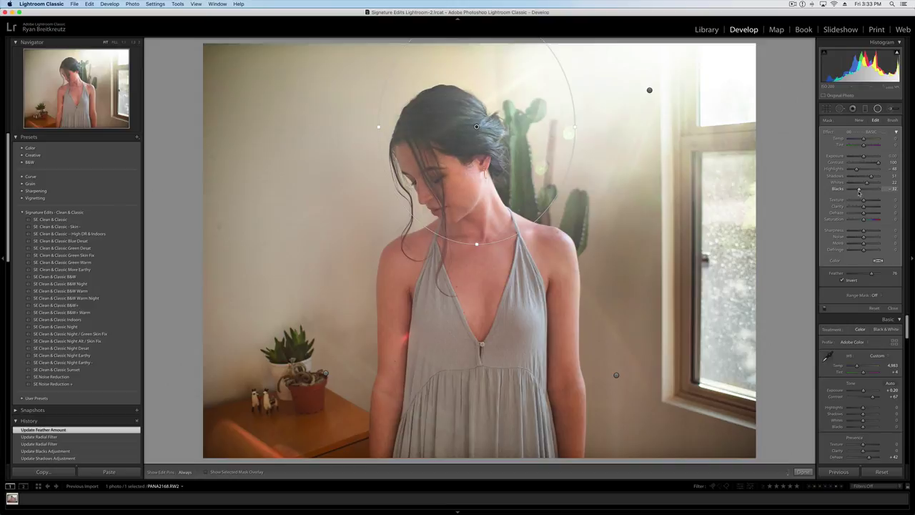
{"action": "key", "text": "shift+m"}
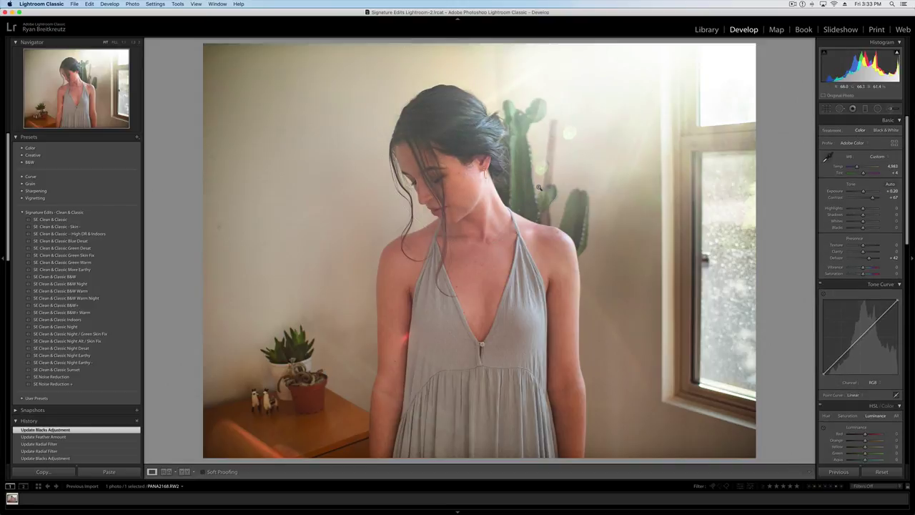
{"action": "key", "text": "backslash"}
{"action": "key", "text": "backslash"}
{"action": "key", "text": "backslash"}
{"action": "key", "text": "backslash"}
Set the global Dehaze to +46, Contrast to +79 and Texture to -11, and compare with the before version
{"action": "left_click_drag", "start_coordinate": [869, 260], "coordinate": [870, 261]}
{"action": "left_click_drag", "start_coordinate": [872, 200], "coordinate": [875, 199]}
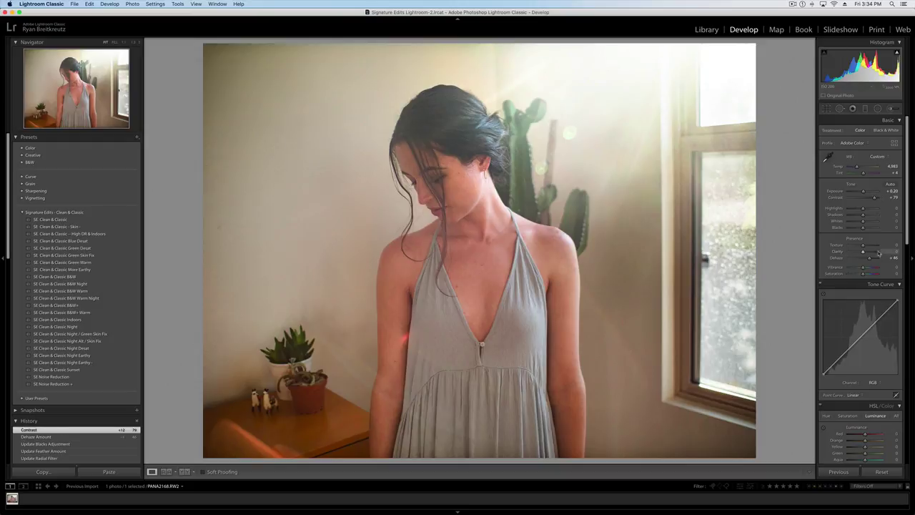
{"action": "mouse_move", "coordinate": [863, 247]}
{"action": "left_mouse_down"}
{"action": "mouse_move", "coordinate": [871, 246]}
{"action": "mouse_move", "coordinate": [861, 247]}
{"action": "left_mouse_up"}
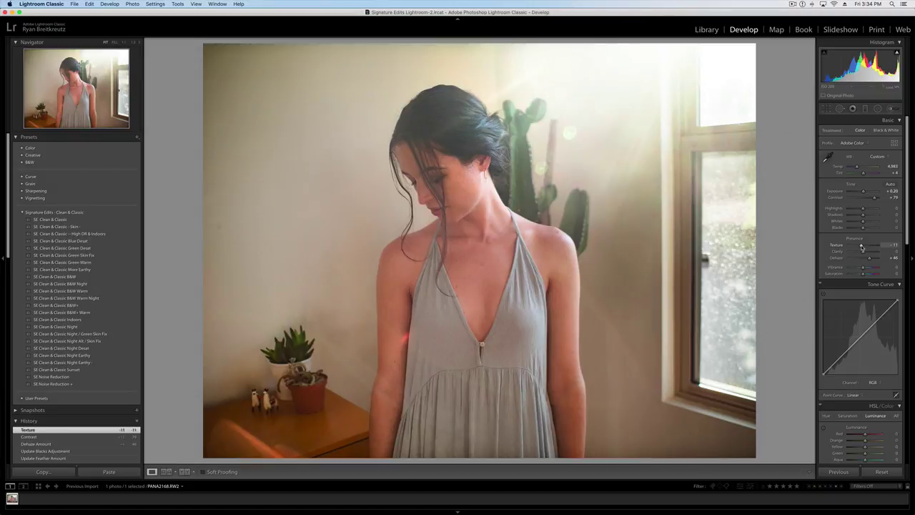
{"action": "key", "text": "backslash"}
{"action": "key", "text": "backslash"}
Draw a radial filter over the woman's face, raise its Exposure to 0.16, widen it and close the tool
{"action": "left_click", "coordinate": [878, 109]}
{"action": "left_click_drag", "start_coordinate": [435, 185], "coordinate": [485, 249]}
{"action": "left_click_drag", "start_coordinate": [436, 212], "coordinate": [443, 208]}
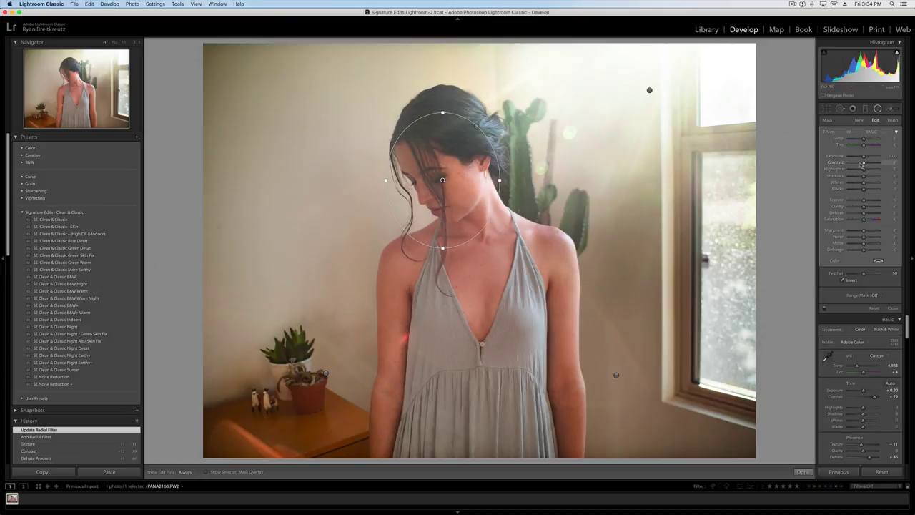
{"action": "left_click_drag", "start_coordinate": [863, 157], "coordinate": [864, 158]}
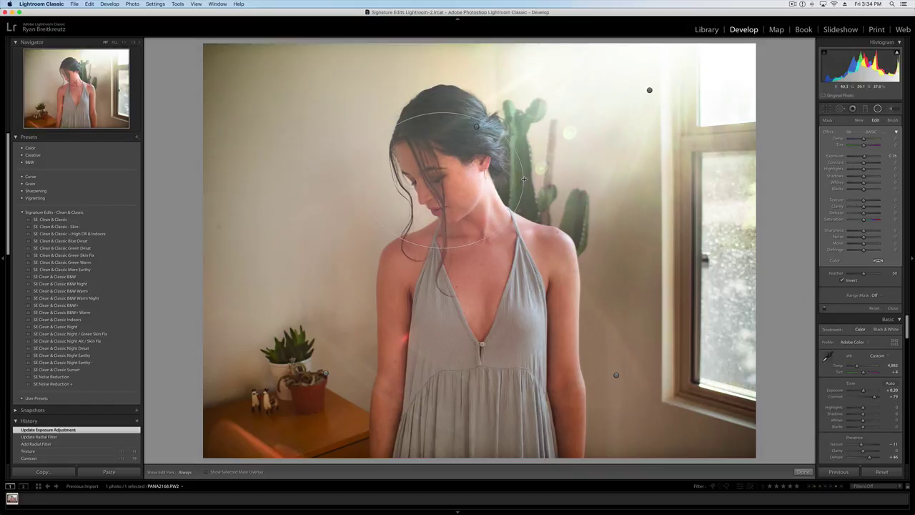
{"action": "left_click", "coordinate": [443, 178]}
{"action": "key", "text": "shift+m"}
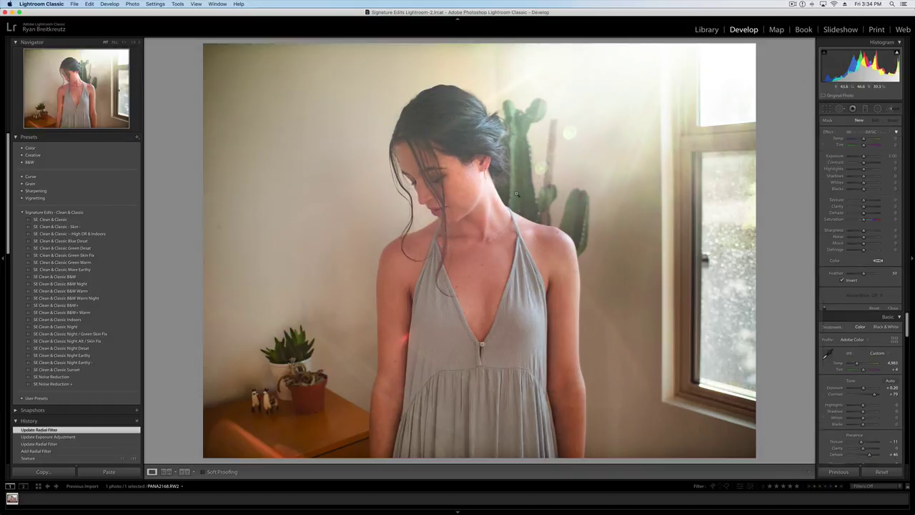
Paint an adjustment brush mask over the woman's eye and eyebrow with brush size 6
{"action": "left_click", "coordinate": [443, 177]}
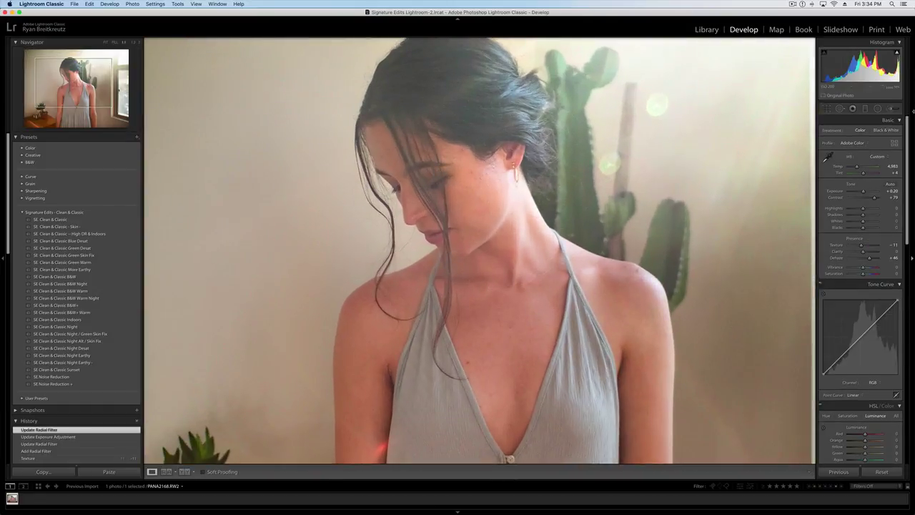
{"action": "left_click", "coordinate": [890, 108]}
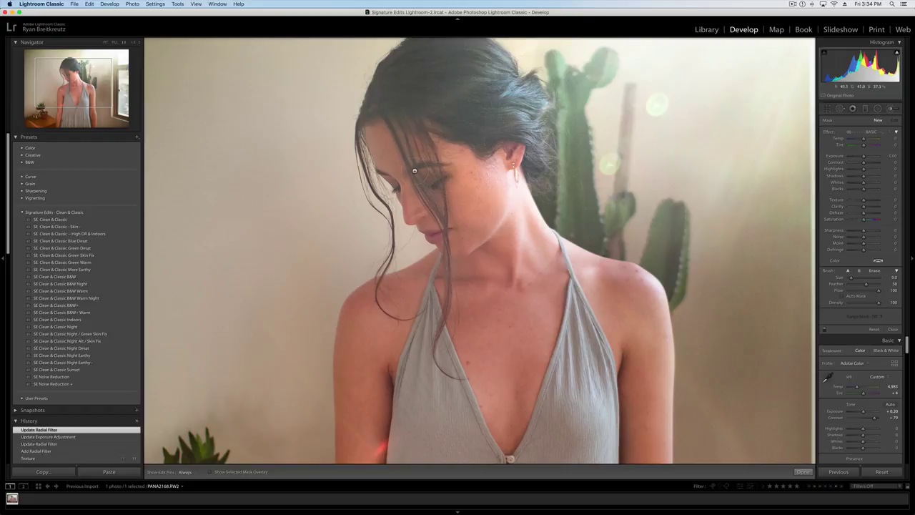
{"action": "key", "text": "h"}
{"action": "left_click_drag", "start_coordinate": [435, 183], "coordinate": [415, 171]}
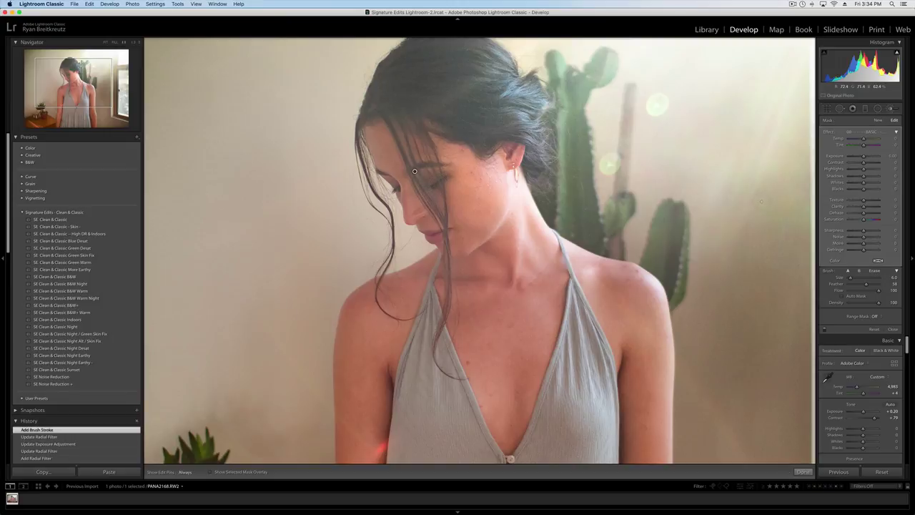
Set the eye brush's Contrast to 4 and Texture to 35, trying out Sharpness and Dehaze and resetting both
{"action": "left_click", "coordinate": [870, 165]}
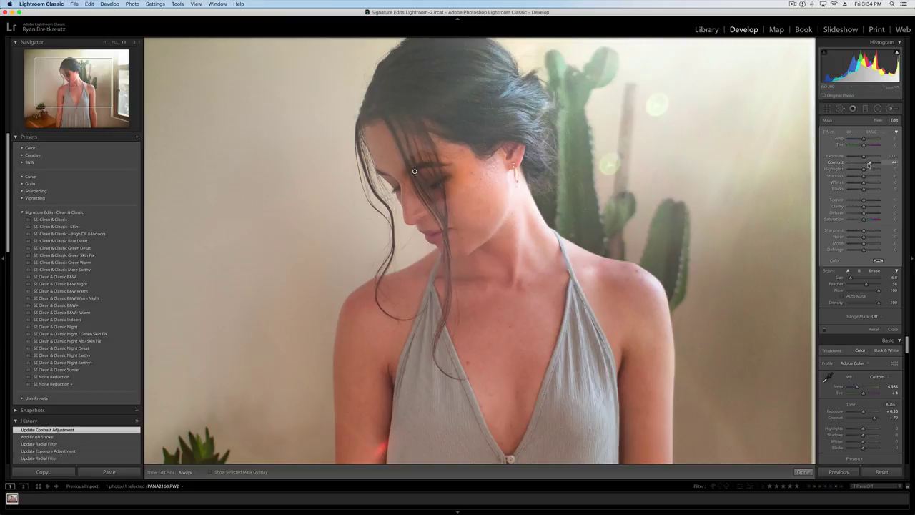
{"action": "left_click_drag", "start_coordinate": [870, 164], "coordinate": [863, 164]}
{"action": "left_click_drag", "start_coordinate": [864, 200], "coordinate": [869, 202]}
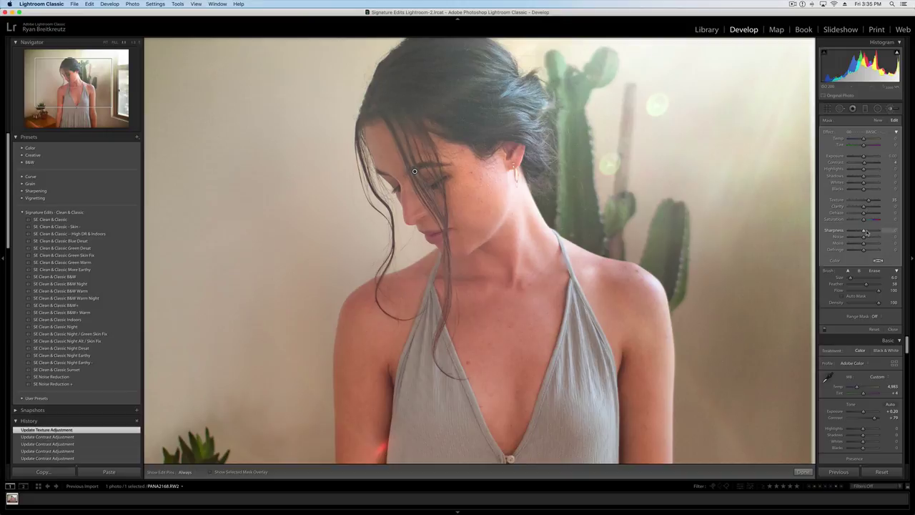
{"action": "left_click_drag", "start_coordinate": [870, 233], "coordinate": [868, 213]}
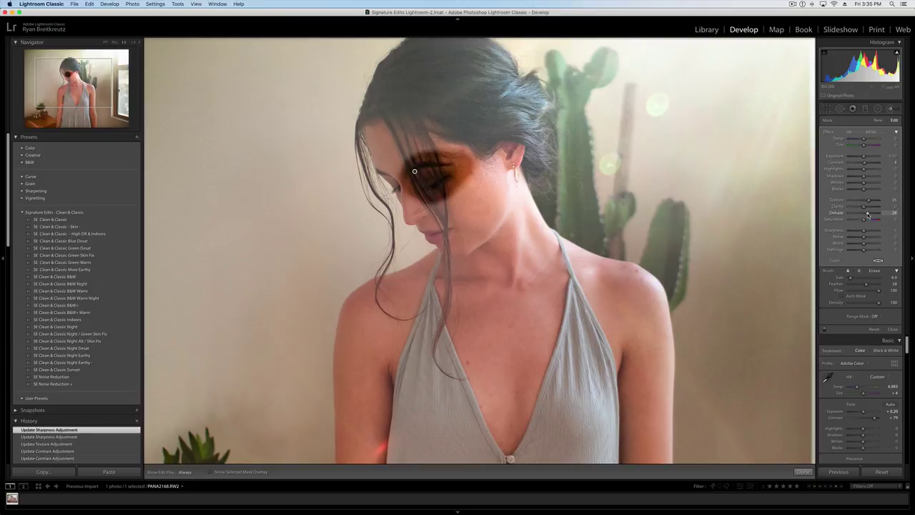
{"action": "double_click", "coordinate": [867, 213]}
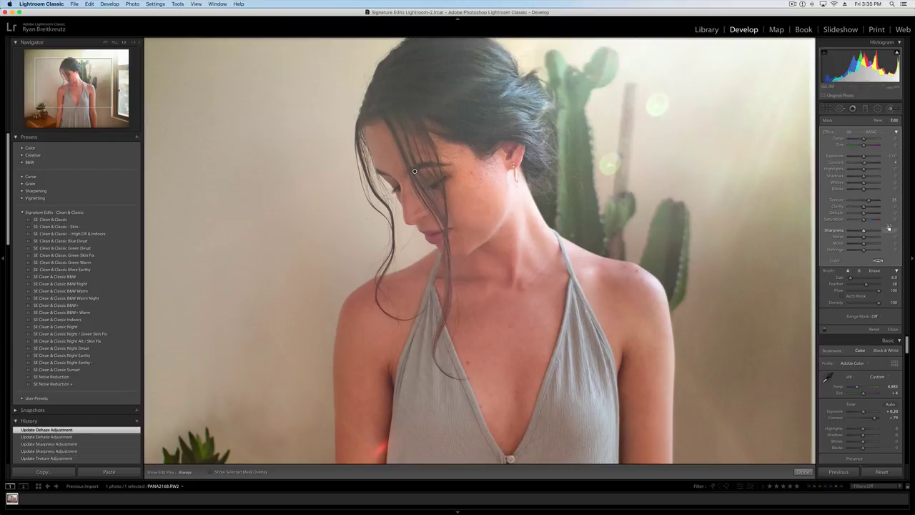
Fine-tune the eye brush's Whites, Blacks and Texture, and close the adjustment brush
{"action": "left_click_drag", "start_coordinate": [863, 189], "coordinate": [864, 184]}
{"action": "left_click_drag", "start_coordinate": [862, 190], "coordinate": [865, 191]}
{"action": "left_click_drag", "start_coordinate": [866, 203], "coordinate": [866, 202]}
{"action": "key", "text": "k"}
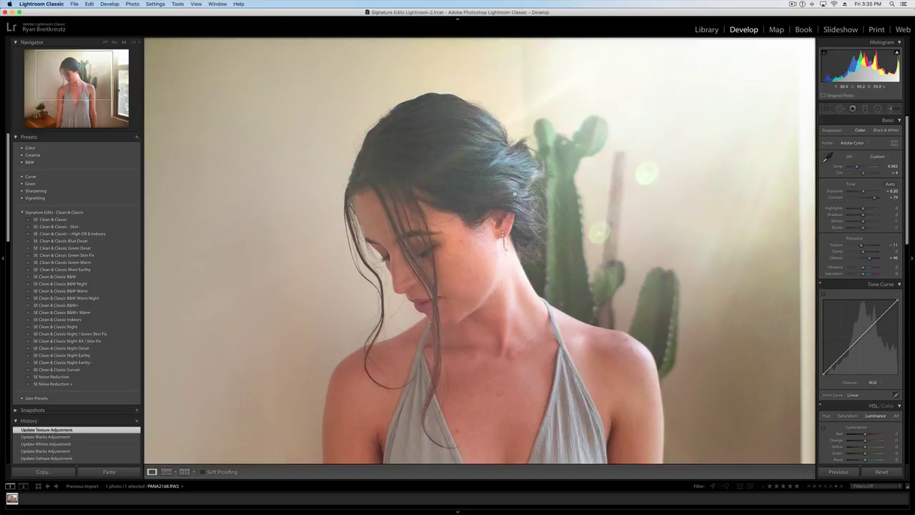
Paint a new adjustment brush mask over the woman's hair and set its Blacks to -21
{"action": "left_click", "coordinate": [891, 108]}
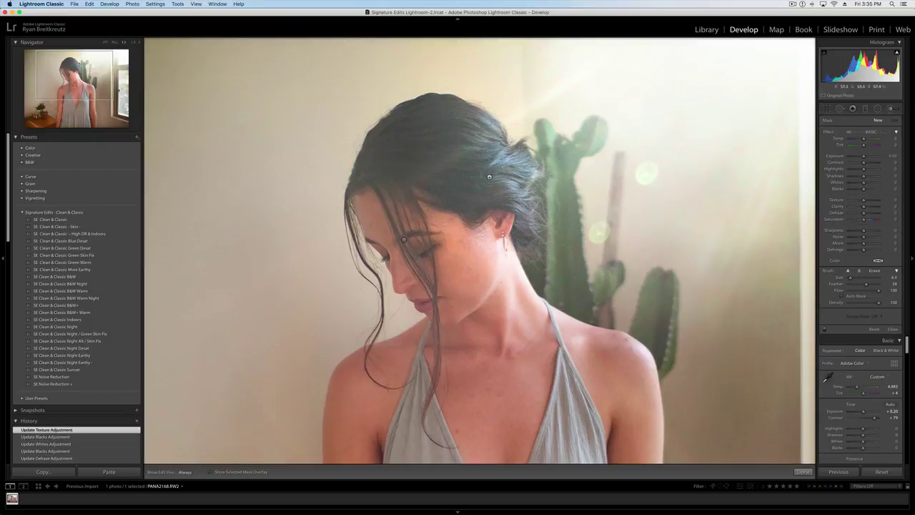
{"action": "key", "text": "h"}
{"action": "left_click_drag", "start_coordinate": [403, 239], "coordinate": [373, 161]}
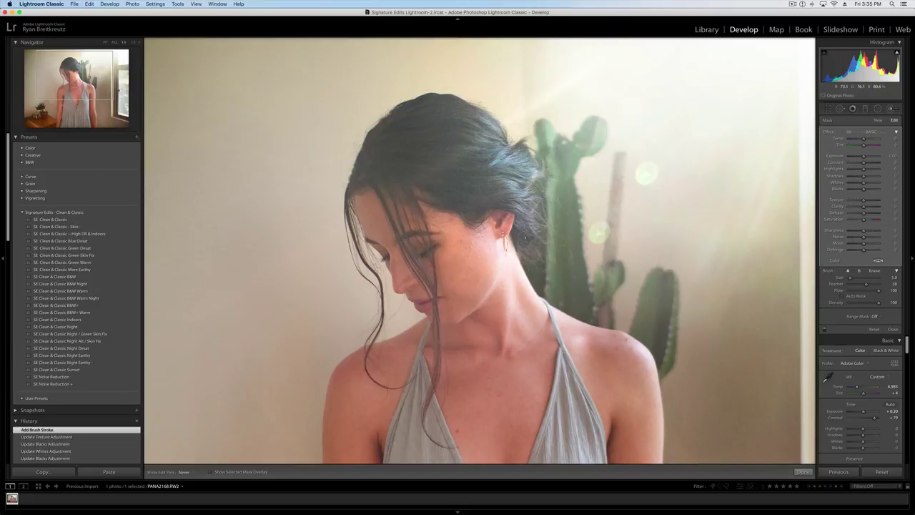
{"action": "left_click", "coordinate": [481, 188]}
{"action": "key", "text": "h"}
{"action": "scroll", "coordinate": [393, 157], "scroll_direction": "up", "scroll_amount": 3}
{"action": "left_click", "coordinate": [373, 161]}
{"action": "key", "text": "h"}
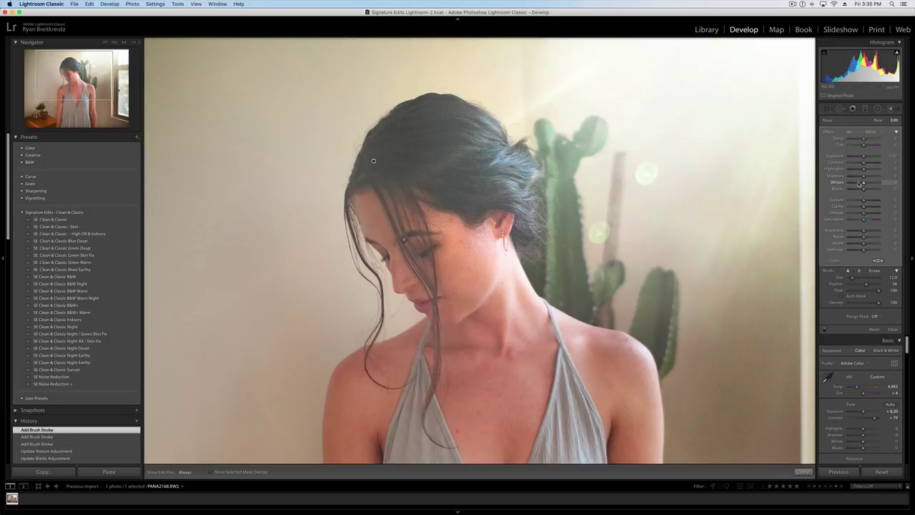
{"action": "left_click_drag", "start_coordinate": [862, 191], "coordinate": [857, 190]}
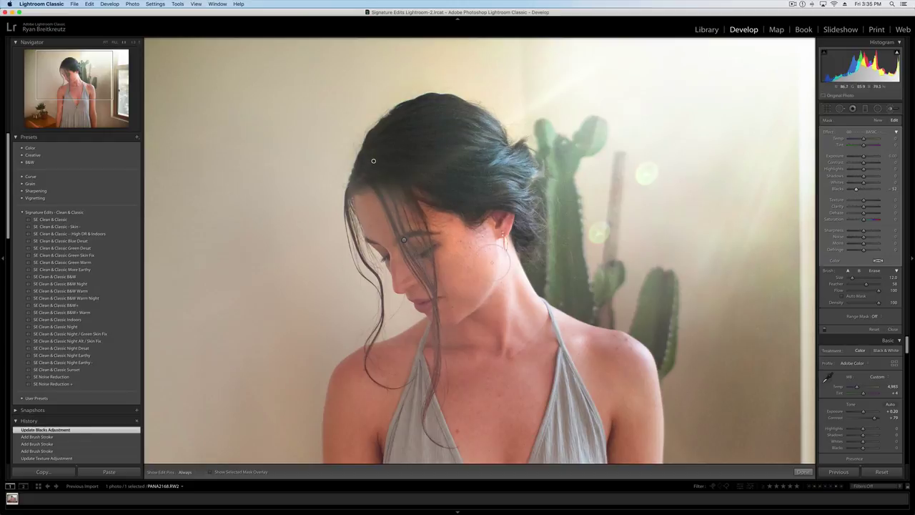
{"action": "left_click", "coordinate": [861, 190]}
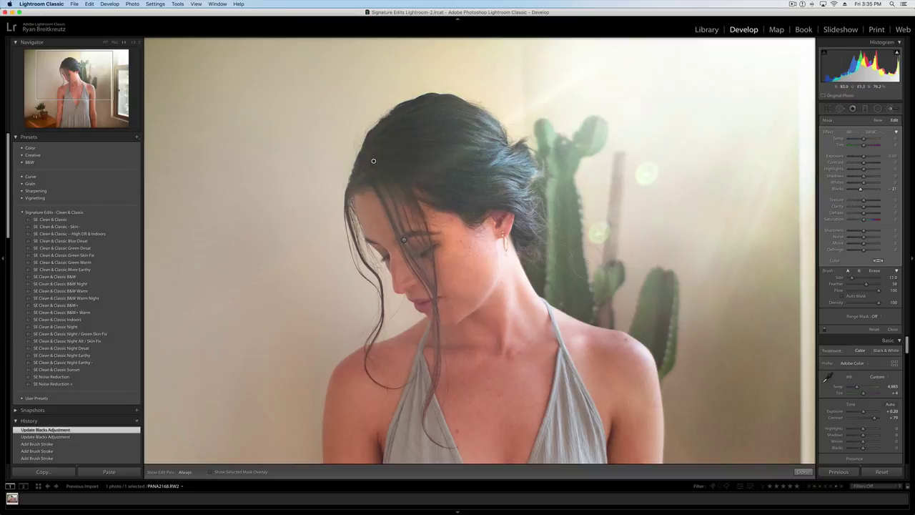
Extend the hair mask along the loose hanging strands using a smaller brush with Auto Mask enabled
{"action": "key", "text": "bracketleft"}
{"action": "key", "text": "a"}
{"action": "key", "text": "h"}
{"action": "left_click", "coordinate": [373, 160]}
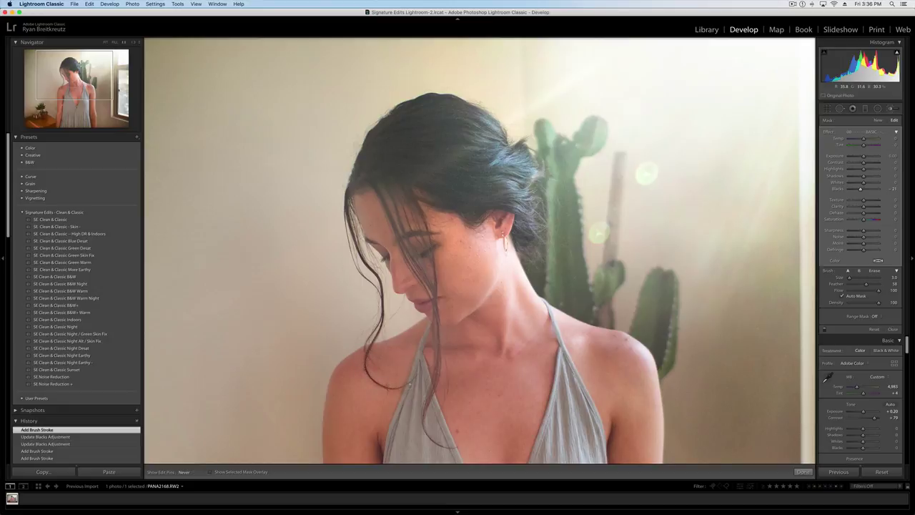
{"action": "scroll", "coordinate": [422, 146], "scroll_direction": "up", "scroll_amount": 5}
{"action": "scroll", "coordinate": [408, 193], "scroll_direction": "down", "scroll_amount": 2}
{"action": "scroll", "coordinate": [409, 215], "scroll_direction": "down", "scroll_amount": 3}
{"action": "key", "text": "h"}
{"action": "scroll", "coordinate": [383, 203], "scroll_direction": "up", "scroll_amount": 2}
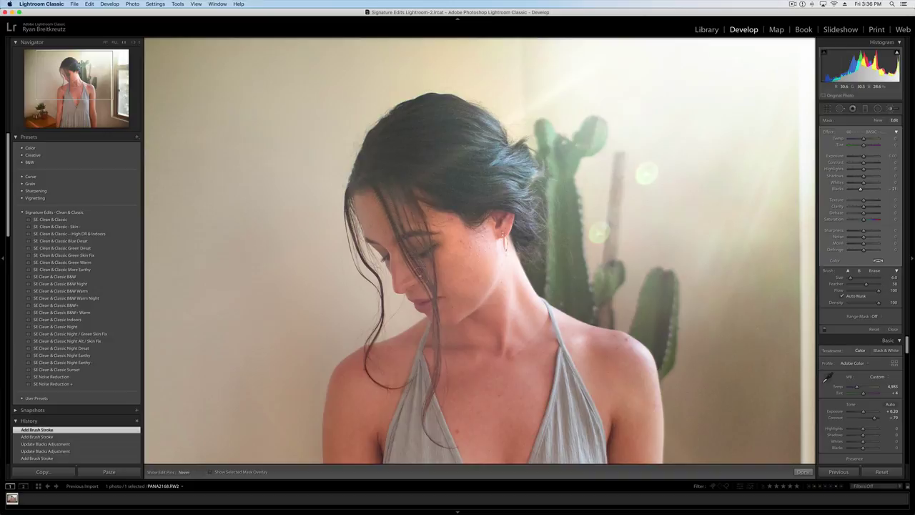
Undo the last brush stroke on the hair mask
{"action": "key", "text": "h"}
{"action": "key", "text": "super+z"}
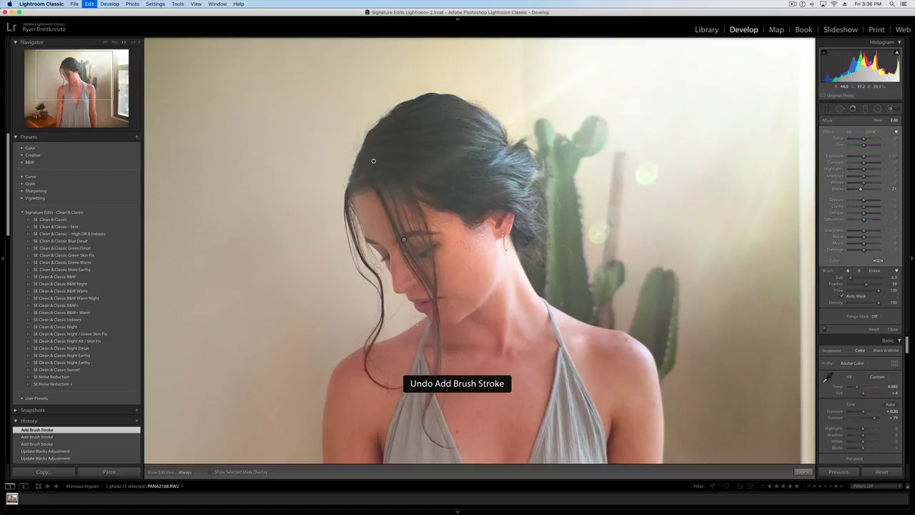
{"action": "key", "text": "h"}
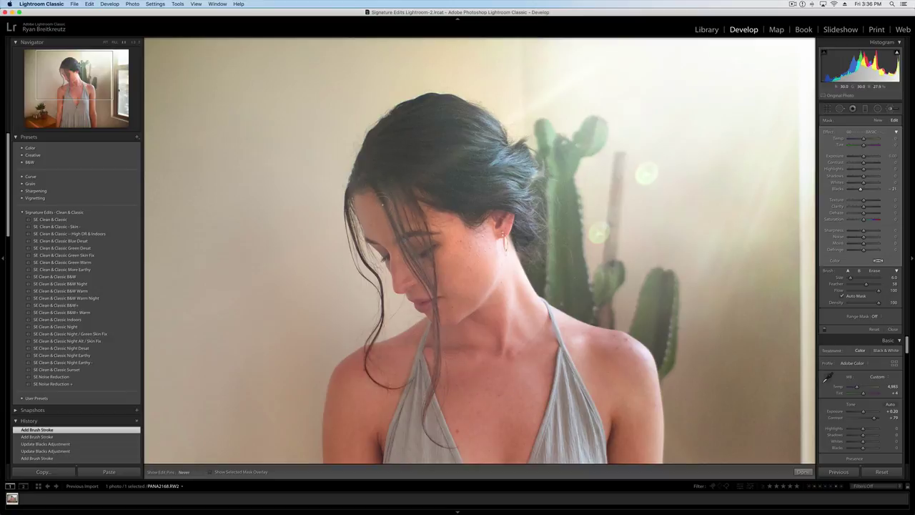
Paint Auto Mask strokes over the hair strands crossing the forehead and face, reducing the brush size to 2
{"action": "mouse_move", "coordinate": [404, 246]}
{"action": "left_mouse_down"}
{"action": "mouse_move", "coordinate": [434, 296]}
{"action": "mouse_move", "coordinate": [426, 247]}
{"action": "left_mouse_up"}
{"action": "key", "text": "h"}
{"action": "left_click_drag", "start_coordinate": [385, 184], "coordinate": [395, 207]}
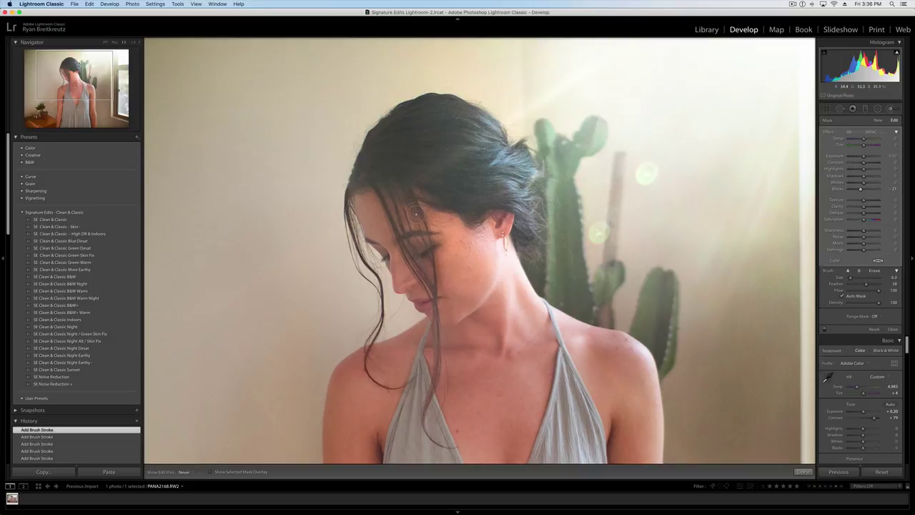
{"action": "key", "text": "h"}
{"action": "key", "text": "h"}
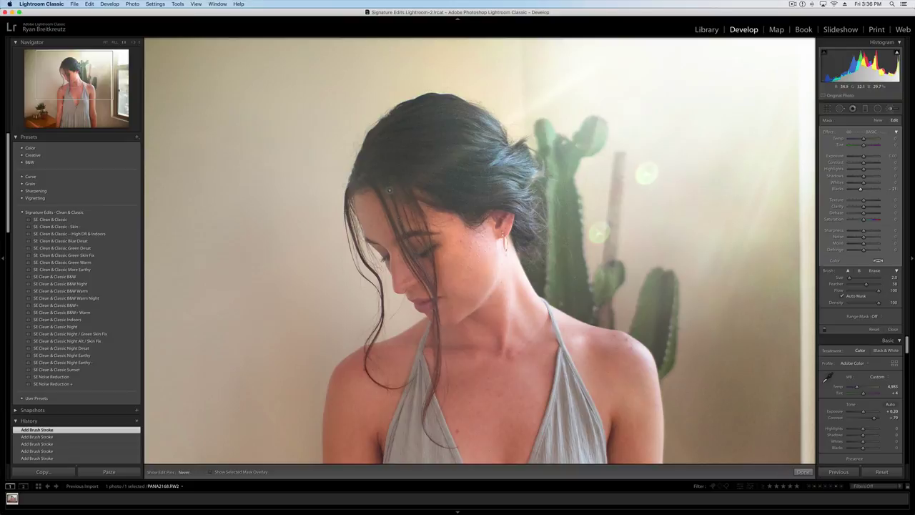
Show the mask overlay and refine the hair mask around the hairline and face strands with erasing and small Auto Mask strokes
{"action": "key", "text": "o"}
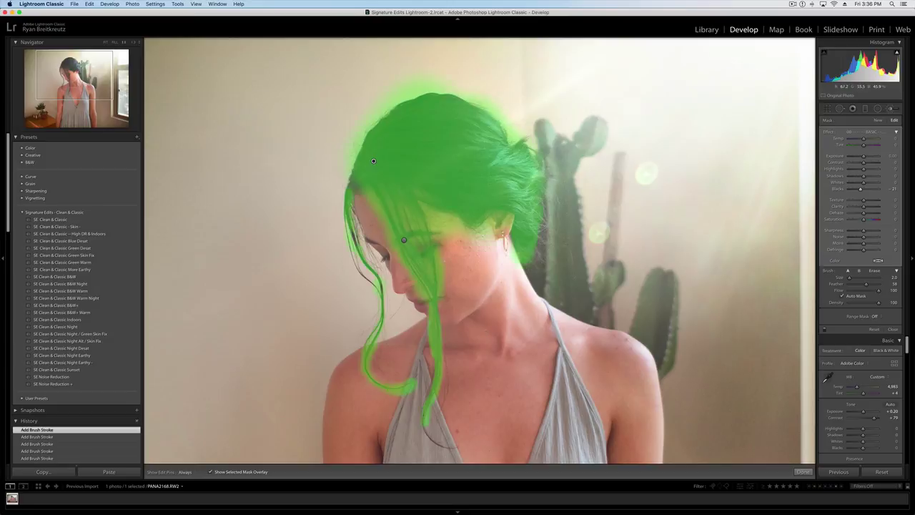
{"action": "key", "text": "alt"}
{"action": "key", "text": "h"}
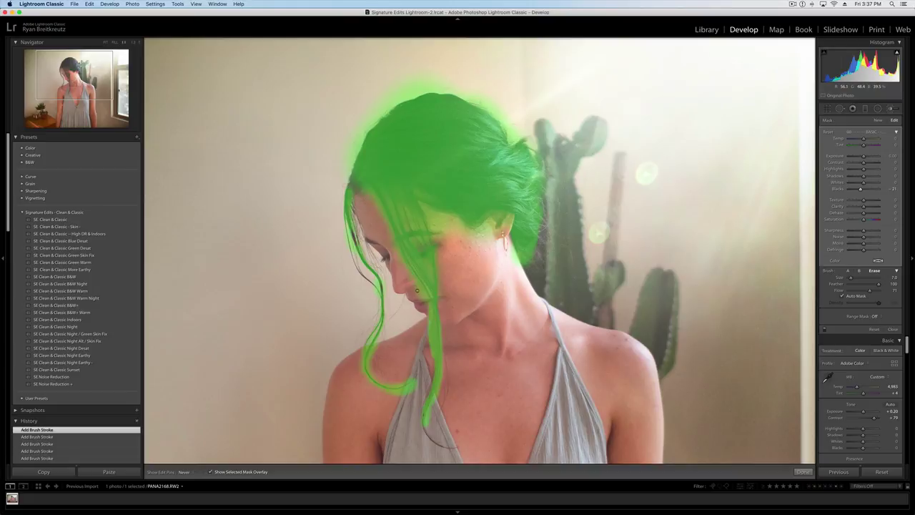
{"action": "key", "text": "h"}
{"action": "key", "text": "h"}
{"action": "key", "text": "o"}
{"action": "key", "text": "h"}
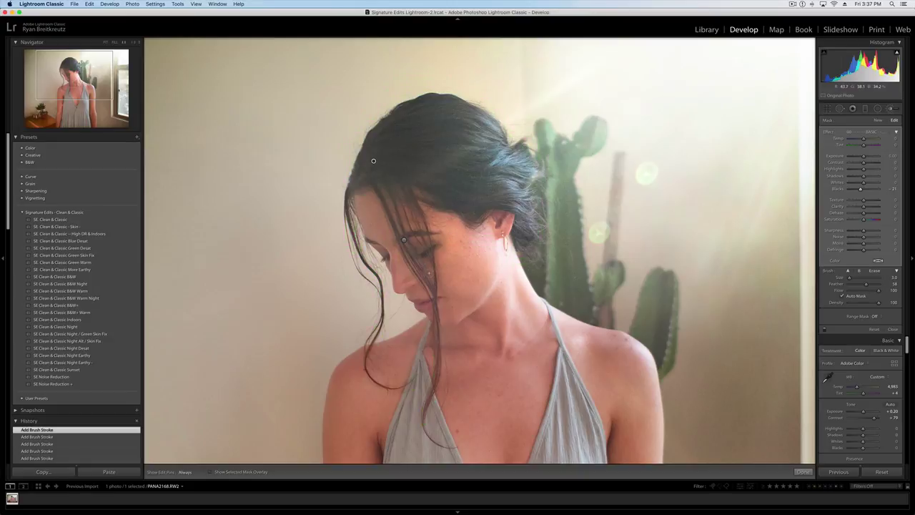
{"action": "key", "text": "h"}
{"action": "key", "text": "h"}
{"action": "mouse_move", "coordinate": [373, 161]}
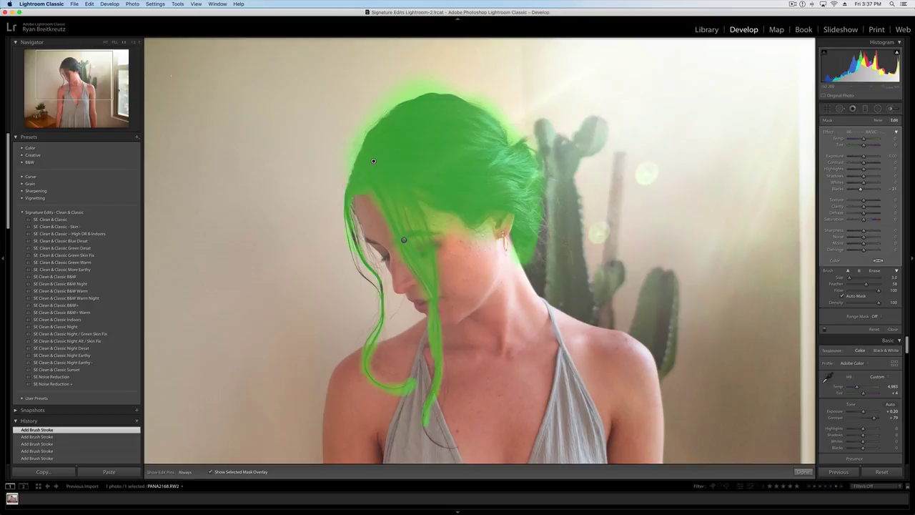
Close the adjustment brush and compare the whole portrait with its before version
{"action": "left_click", "coordinate": [106, 42]}
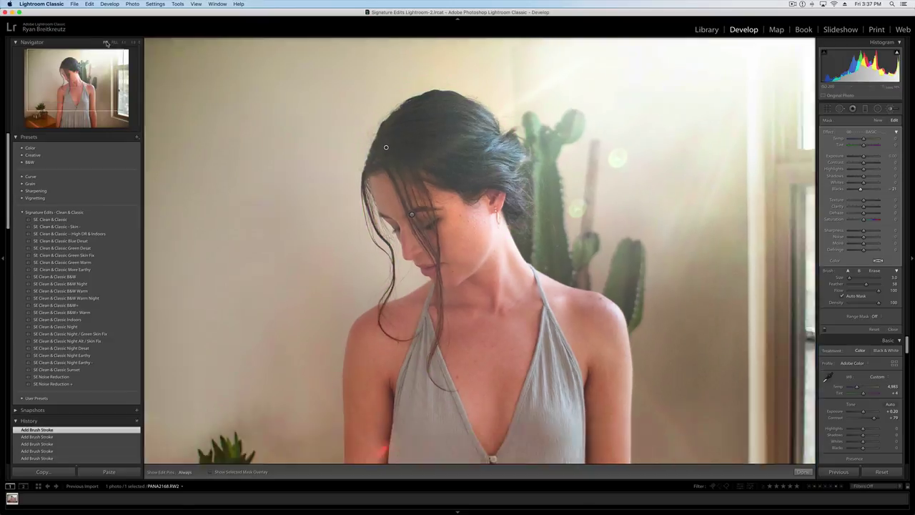
{"action": "key", "text": "k"}
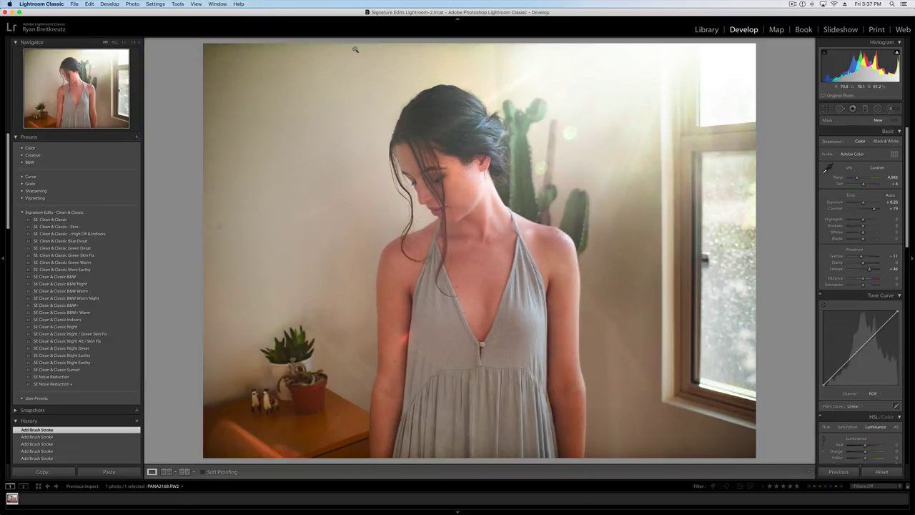
{"action": "key", "text": "backslash"}
{"action": "key", "text": "backslash"}
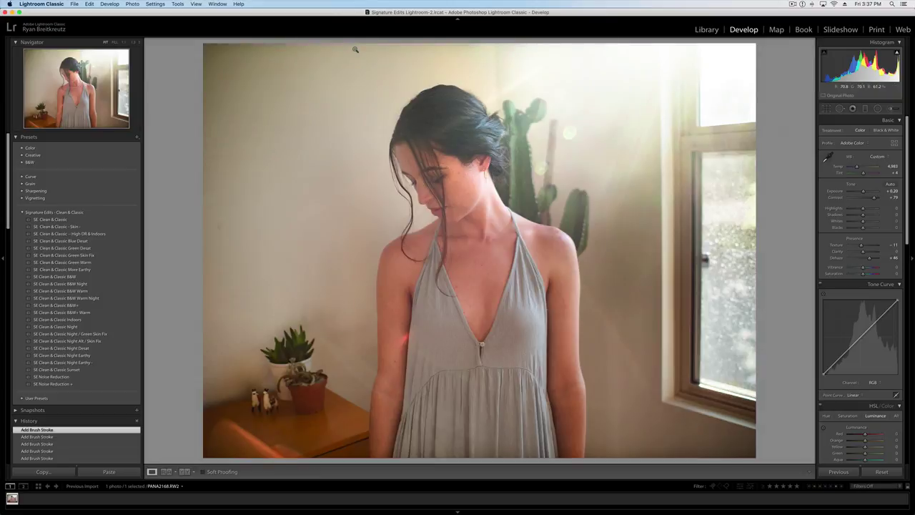
{"action": "key", "text": "backslash"}
{"action": "key", "text": "backslash"}
Paint a new adjustment brush with the 21 SkinSoften+Desat preset over the woman's skin and close the brush
{"action": "left_click", "coordinate": [892, 109]}
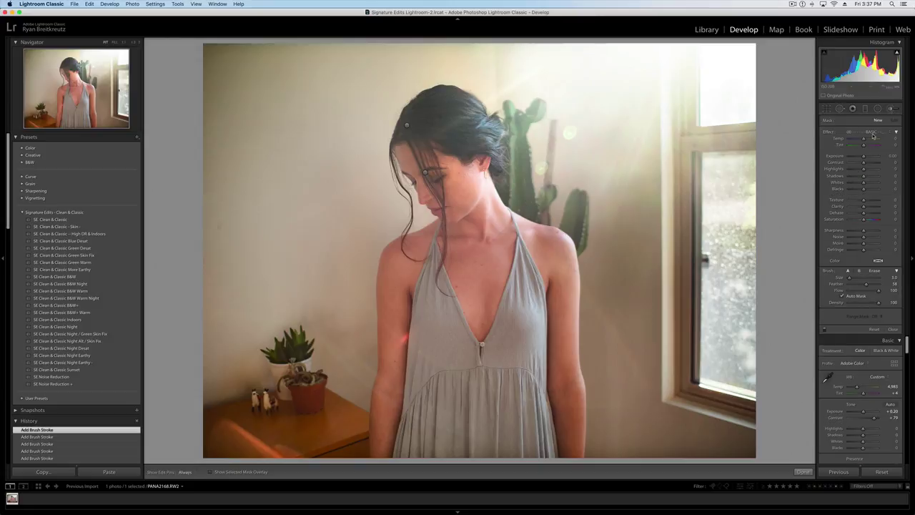
{"action": "left_click", "coordinate": [870, 133]}
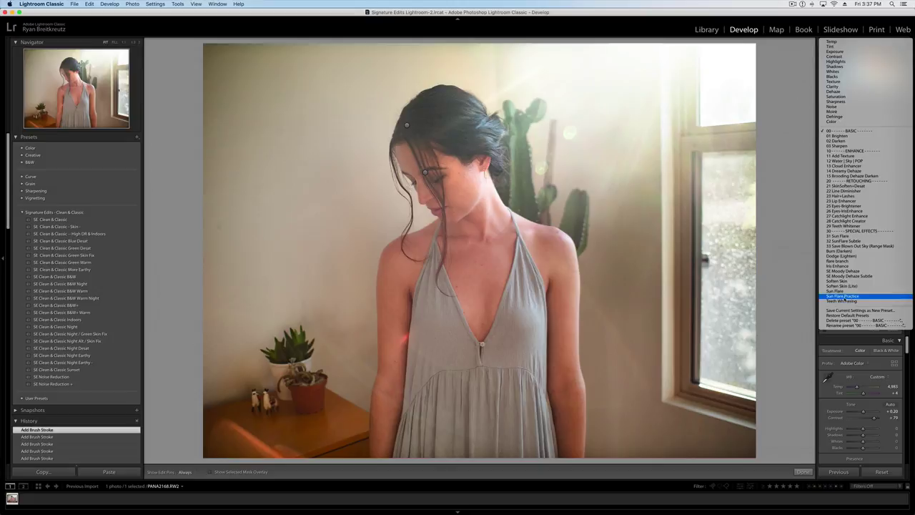
{"action": "left_click", "coordinate": [863, 186]}
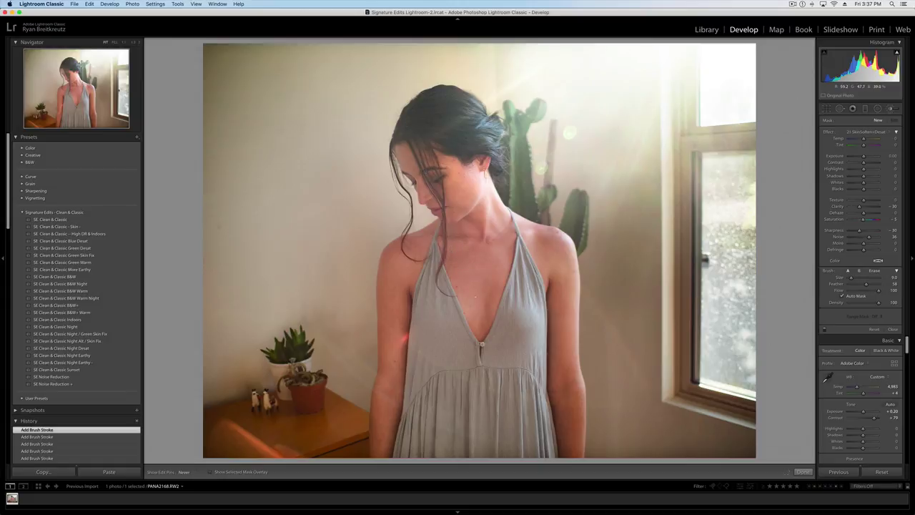
{"action": "key", "text": "h"}
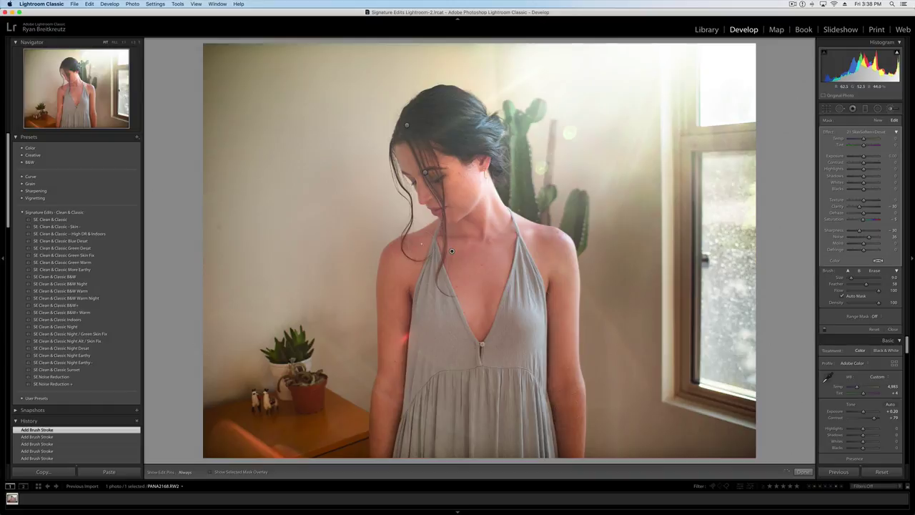
{"action": "key", "text": "h"}
{"action": "key", "text": "k"}
Shift the HSL hue of orange to +4 and red to +7, and compare the photo with color adjustments off and on
{"action": "scroll", "coordinate": [858, 343], "scroll_direction": "down", "scroll_amount": 3}
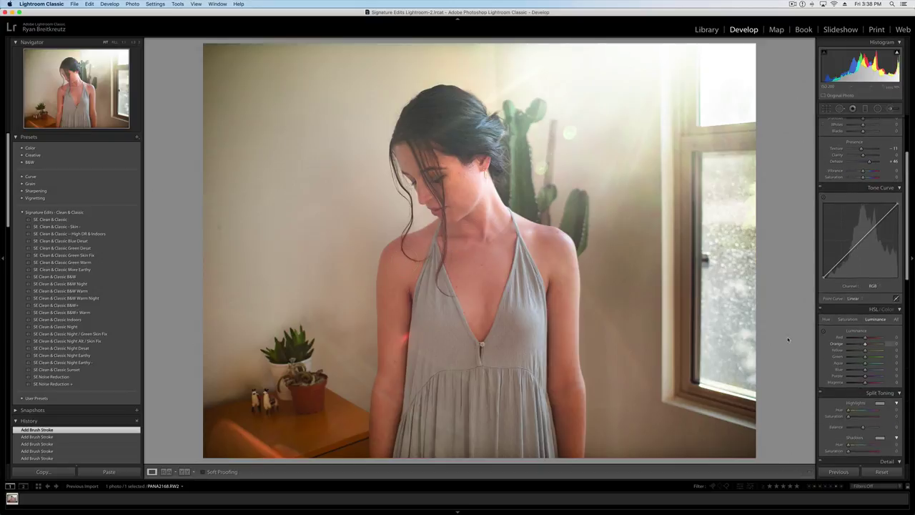
{"action": "left_click", "coordinate": [826, 319]}
{"action": "left_click_drag", "start_coordinate": [865, 344], "coordinate": [866, 340]}
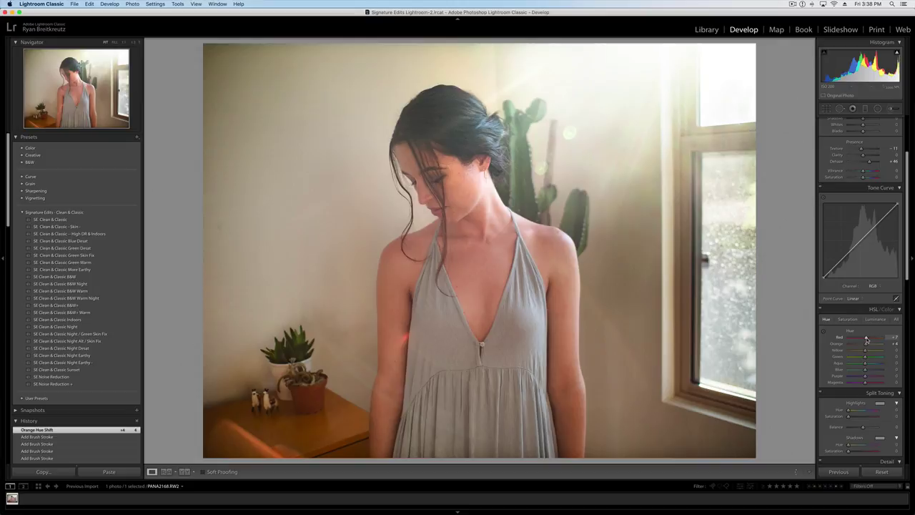
{"action": "left_click", "coordinate": [820, 310]}
{"action": "left_click", "coordinate": [820, 310]}
{"action": "left_click", "coordinate": [821, 310]}
{"action": "left_click", "coordinate": [820, 309]}
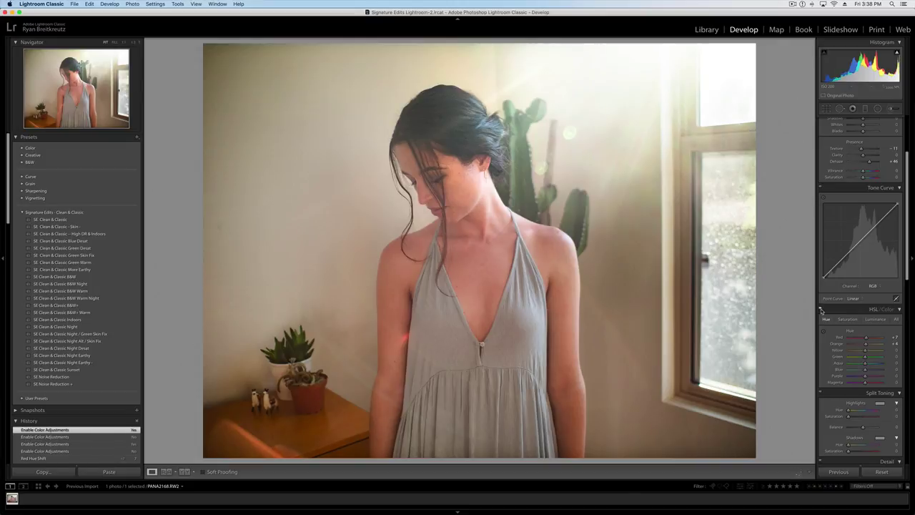
Raise the orange hue to +9 and compare the skin tone with color adjustments off and on
{"action": "mouse_move", "coordinate": [866, 344]}
{"action": "left_mouse_down"}
{"action": "mouse_move", "coordinate": [874, 344]}
{"action": "mouse_move", "coordinate": [867, 344]}
{"action": "left_mouse_up"}
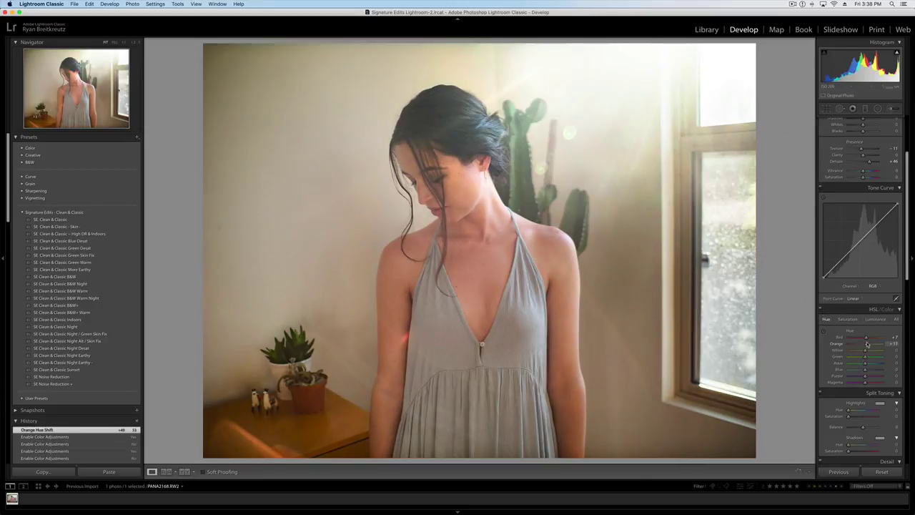
{"action": "left_click", "coordinate": [821, 310]}
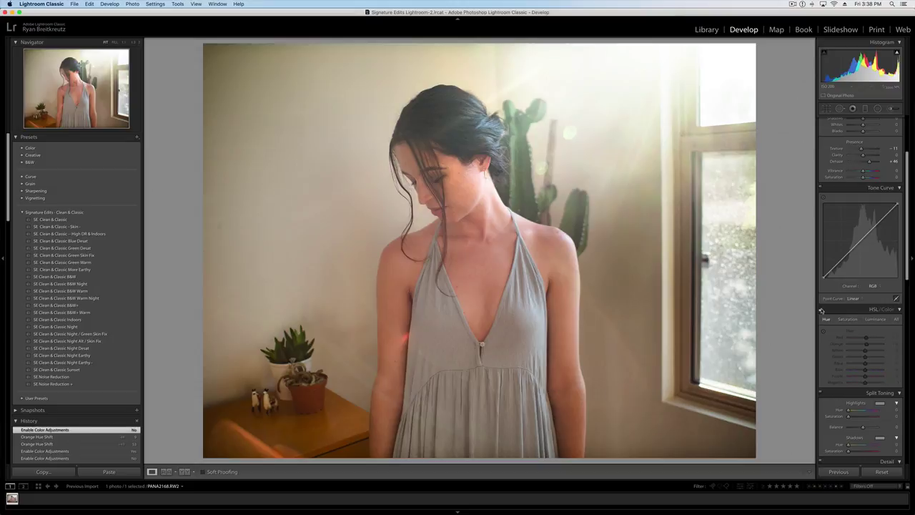
{"action": "left_click", "coordinate": [822, 309]}
{"action": "left_click", "coordinate": [821, 310]}
{"action": "left_click", "coordinate": [821, 309]}
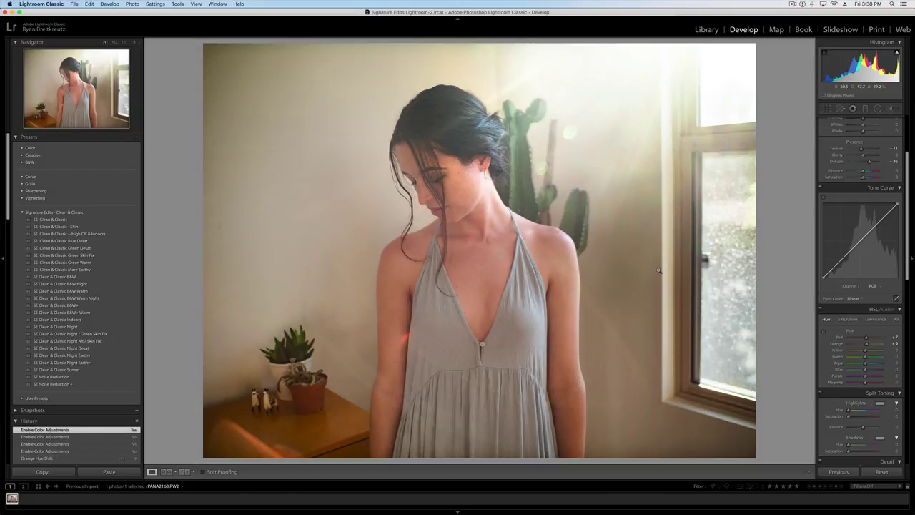
Try a lower global exposure and restore it to +0.20
{"action": "key", "text": "minus"}
{"action": "key", "text": "equal"}
{"action": "key", "text": "equal"}
{"action": "key", "text": "equal"}
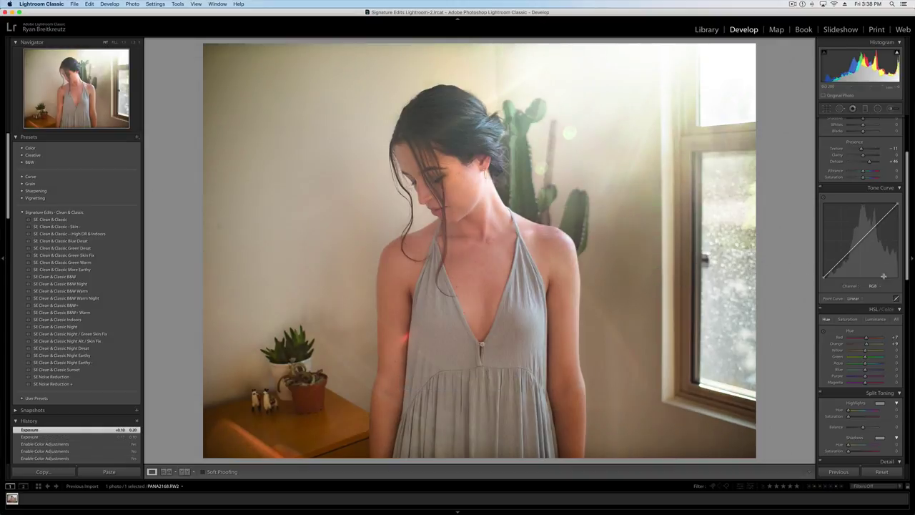
{"action": "left_click", "coordinate": [892, 110]}
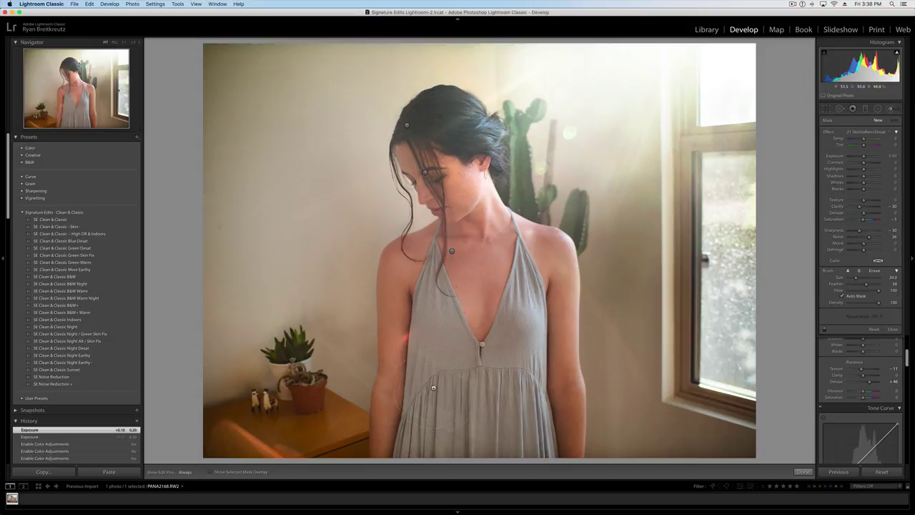
{"action": "scroll", "coordinate": [852, 360], "scroll_direction": "down", "scroll_amount": 5}
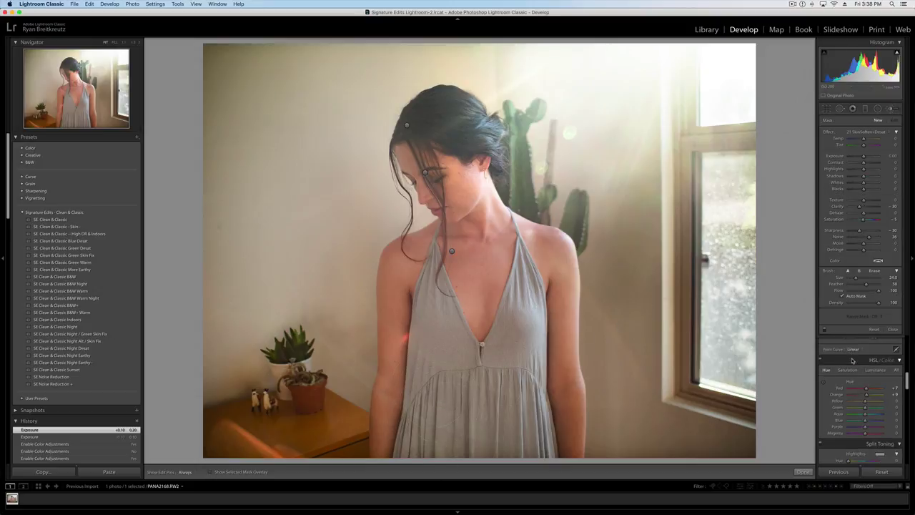
{"action": "left_click", "coordinate": [893, 329]}
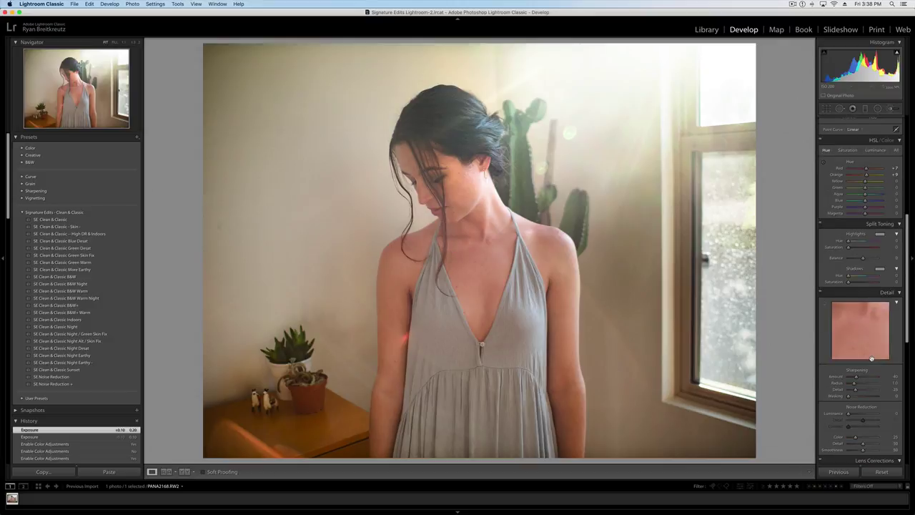
Try shifting the orange hue to +98 with the targeted adjustment tool on the photo, and undo it
{"action": "left_click", "coordinate": [824, 167]}
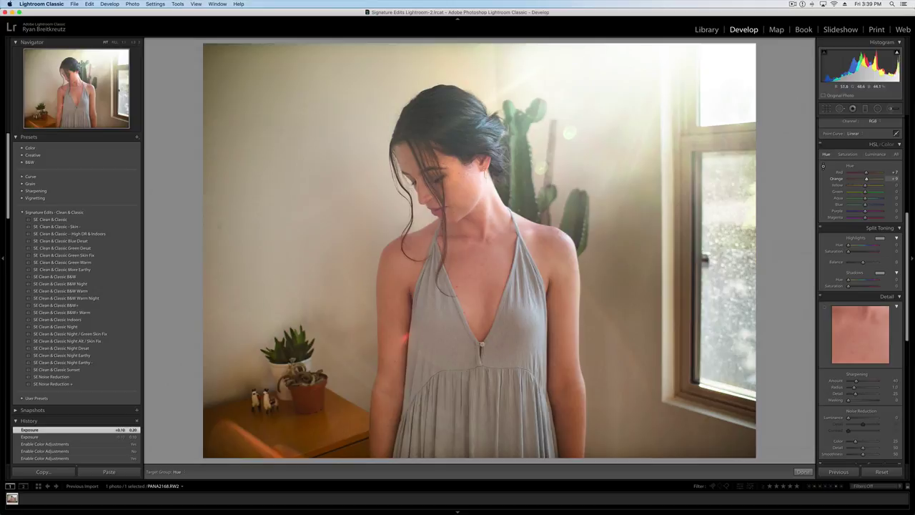
{"action": "left_click_drag", "start_coordinate": [443, 286], "coordinate": [443, 243]}
{"action": "key", "text": "super+z"}
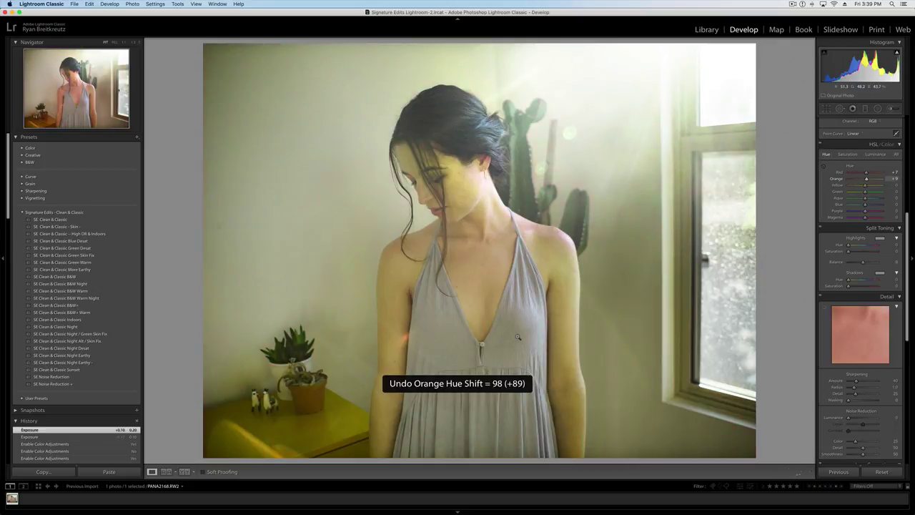
Show the mask overlay and mask the dress with a new size 11 Auto Mask brush, undoing the first, larger stroke
{"action": "left_click", "coordinate": [890, 108]}
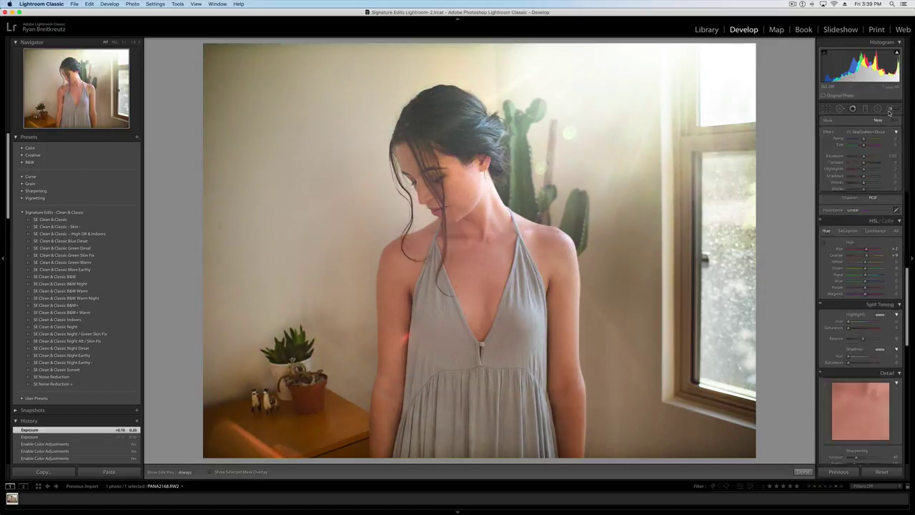
{"action": "scroll", "coordinate": [431, 436], "scroll_direction": "up", "scroll_amount": 2}
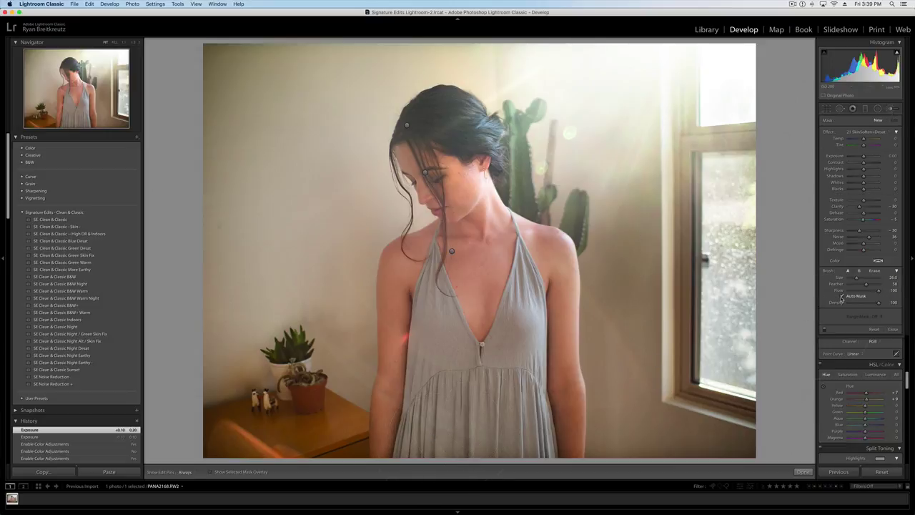
{"action": "key", "text": "h"}
{"action": "key", "text": "o"}
{"action": "mouse_move", "coordinate": [434, 373]}
{"action": "left_mouse_down"}
{"action": "mouse_move", "coordinate": [433, 333]}
{"action": "mouse_move", "coordinate": [401, 243]}
{"action": "mouse_move", "coordinate": [444, 429]}
{"action": "mouse_move", "coordinate": [544, 400]}
{"action": "mouse_move", "coordinate": [550, 293]}
{"action": "left_mouse_up"}
{"action": "left_click_drag", "start_coordinate": [552, 325], "coordinate": [531, 263]}
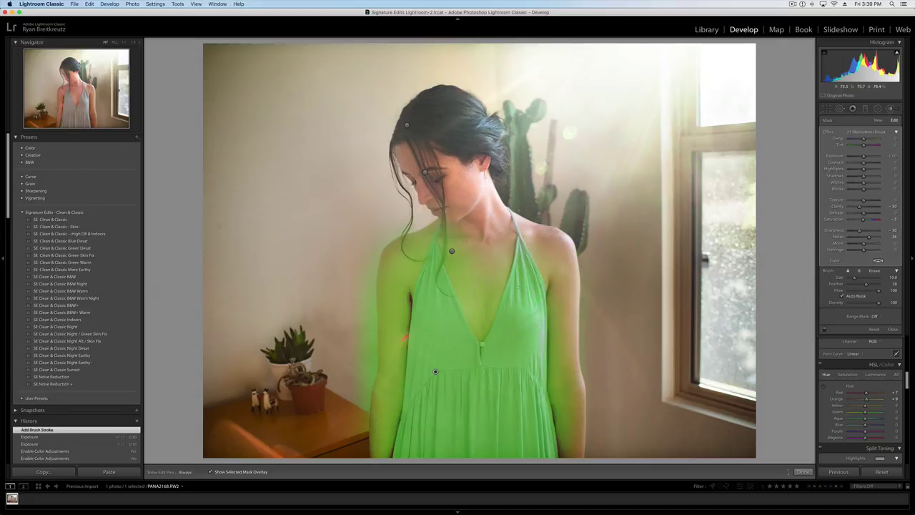
{"action": "key", "text": "super+z"}
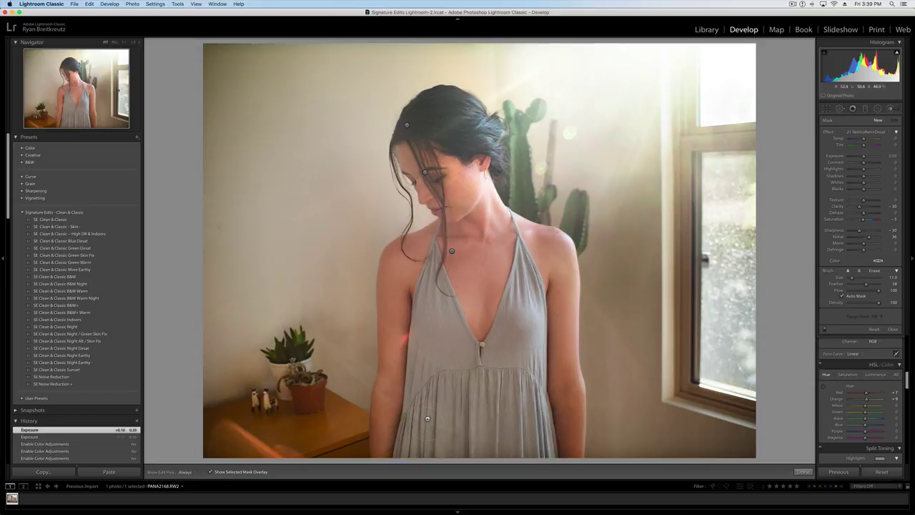
{"action": "key", "text": "h"}
{"action": "mouse_move", "coordinate": [414, 450]}
{"action": "left_mouse_down"}
{"action": "mouse_move", "coordinate": [426, 256]}
{"action": "mouse_move", "coordinate": [480, 429]}
{"action": "mouse_move", "coordinate": [448, 324]}
{"action": "left_mouse_up"}
{"action": "mouse_move", "coordinate": [489, 431]}
{"action": "left_mouse_down"}
{"action": "mouse_move", "coordinate": [438, 420]}
{"action": "mouse_move", "coordinate": [513, 401]}
{"action": "mouse_move", "coordinate": [525, 251]}
{"action": "mouse_move", "coordinate": [536, 429]}
{"action": "mouse_move", "coordinate": [551, 444]}
{"action": "left_mouse_up"}
{"action": "key", "text": "h"}
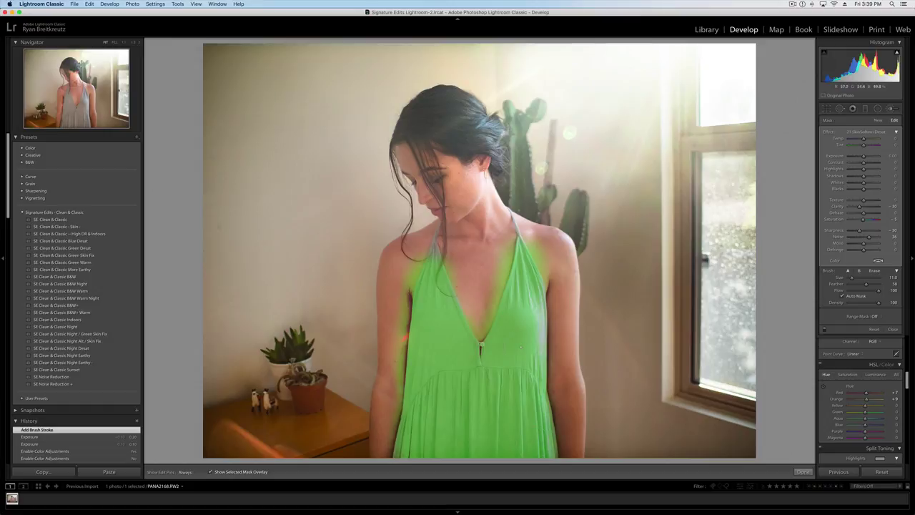
Add another stroke to the dress mask and check its coverage by switching the overlay color to red and back to green
{"action": "key", "text": "super+Up"}
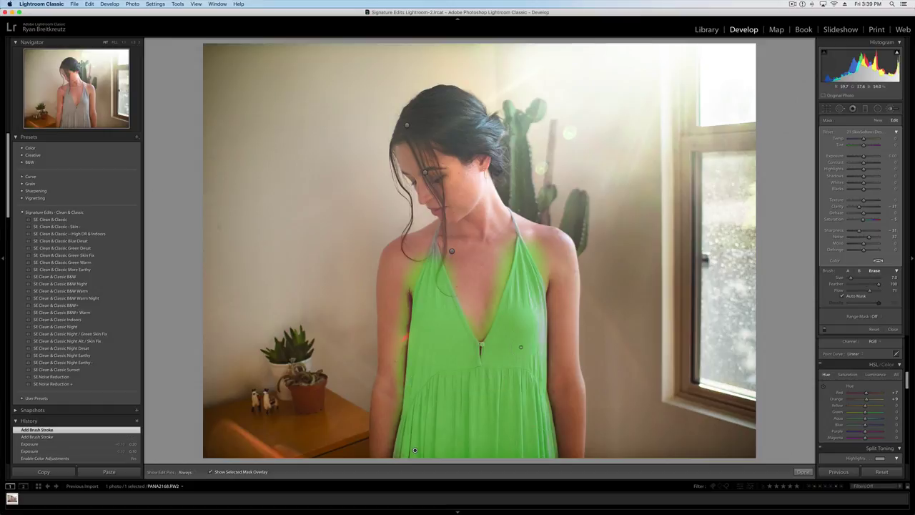
{"action": "left_click_drag", "start_coordinate": [520, 348], "coordinate": [582, 321]}
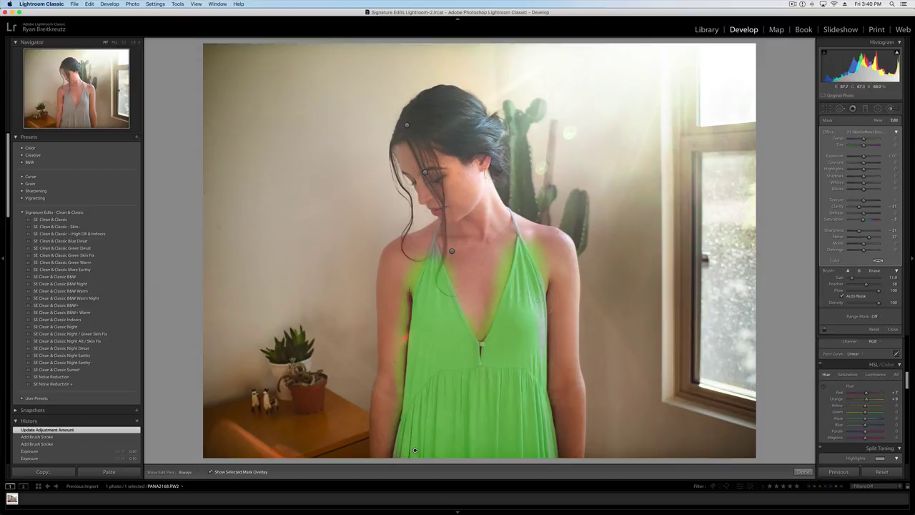
{"action": "key", "text": "h"}
{"action": "left_click", "coordinate": [415, 449]}
{"action": "key", "text": "o"}
{"action": "key", "text": "shift+o"}
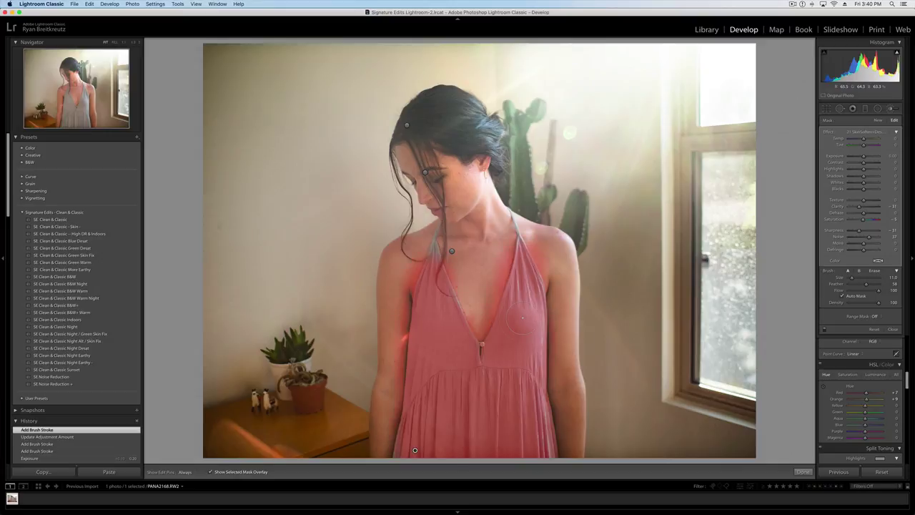
{"action": "key", "text": "shift+o"}
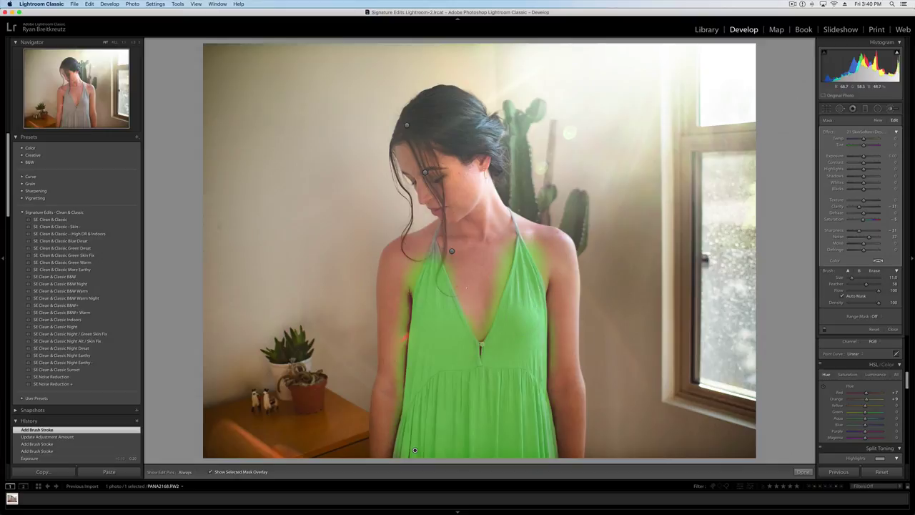
Erase the dress mask's spill from the chest, shoulders and arms with a size 7 eraser, and hide the overlay
{"action": "key", "text": "alt"}
{"action": "key", "text": "h"}
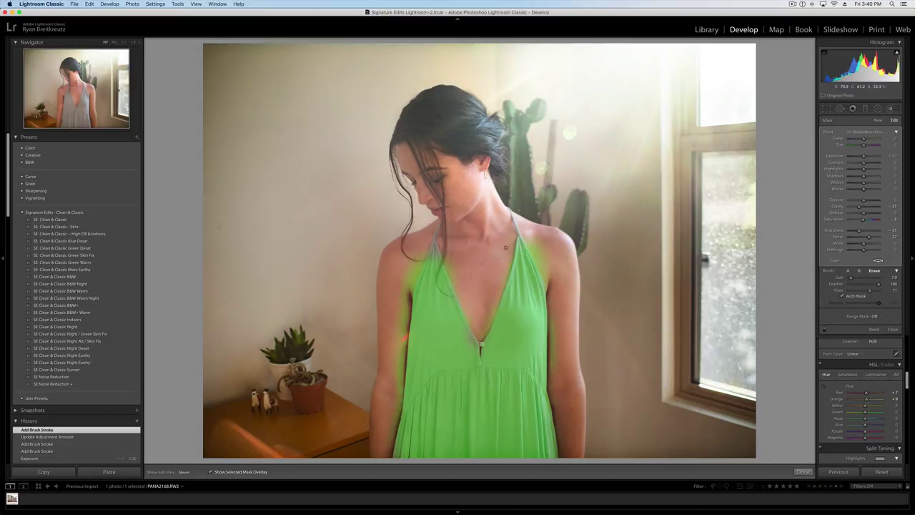
{"action": "left_click", "coordinate": [471, 298]}
{"action": "left_click", "coordinate": [420, 249]}
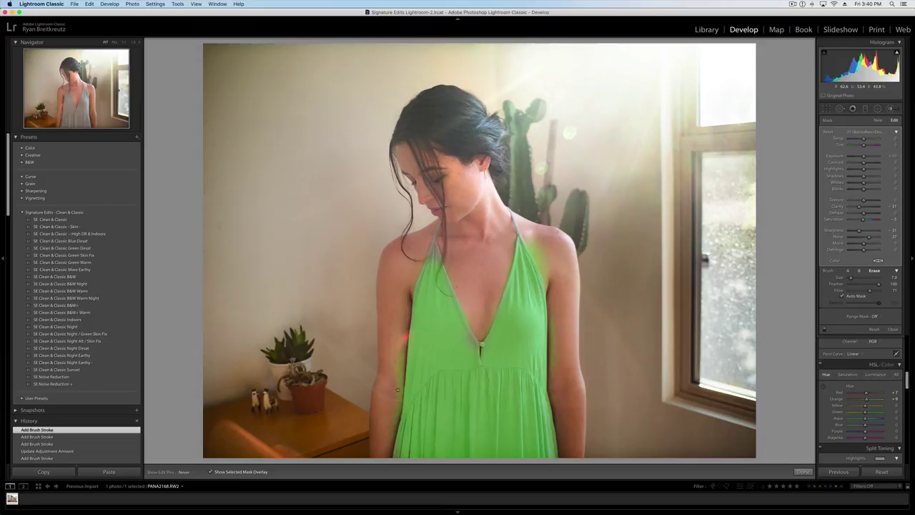
{"action": "left_click_drag", "start_coordinate": [392, 438], "coordinate": [414, 450]}
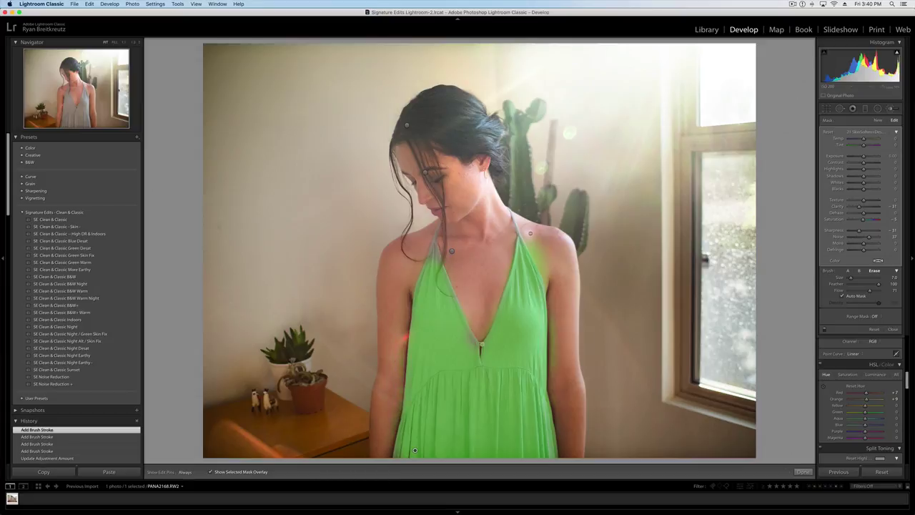
{"action": "key", "text": "h"}
{"action": "left_click_drag", "start_coordinate": [558, 416], "coordinate": [565, 447]}
{"action": "key", "text": "h"}
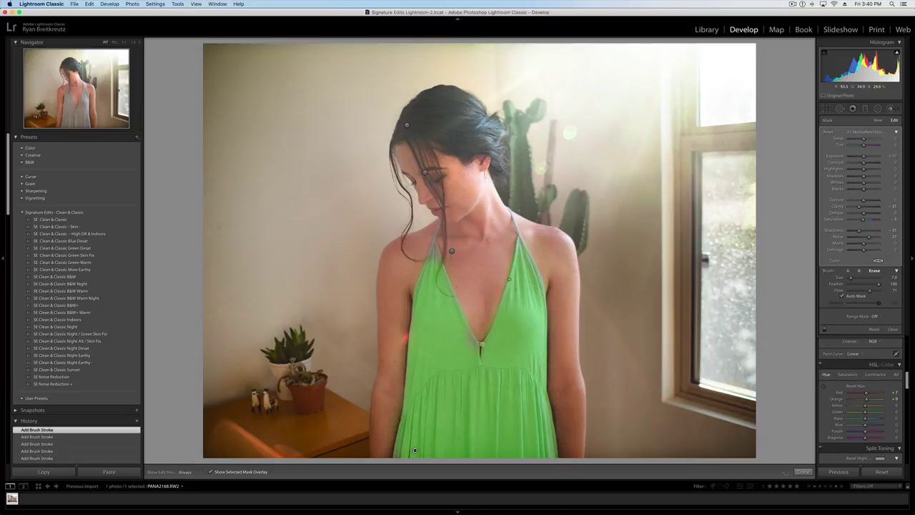
{"action": "key", "text": "alt"}
{"action": "key", "text": "o"}
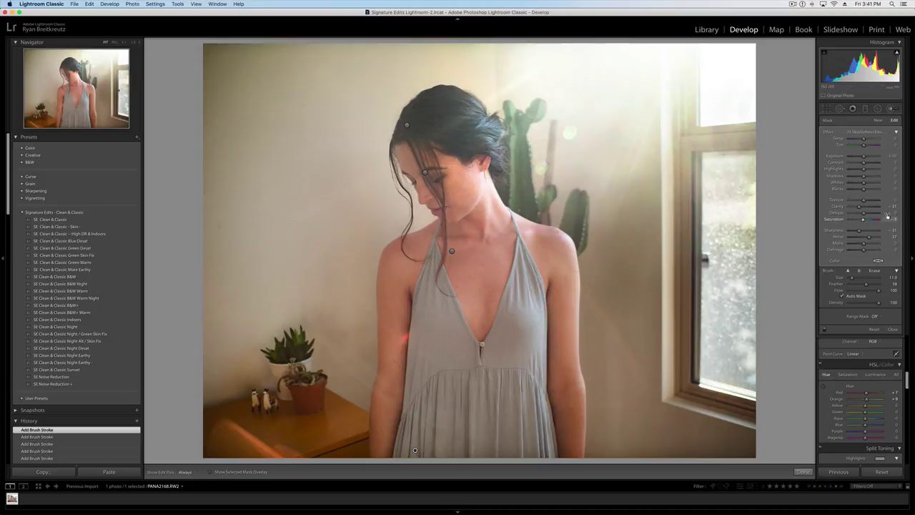
Reset the dress brush's effect settings, raise its saturation slightly and cool its Temp to -16
{"action": "left_click", "coordinate": [828, 132], "text": "alt"}
{"action": "left_click", "coordinate": [870, 220]}
{"action": "mouse_move", "coordinate": [870, 221]}
{"action": "left_mouse_down"}
{"action": "mouse_move", "coordinate": [880, 220]}
{"action": "mouse_move", "coordinate": [864, 220]}
{"action": "left_mouse_up"}
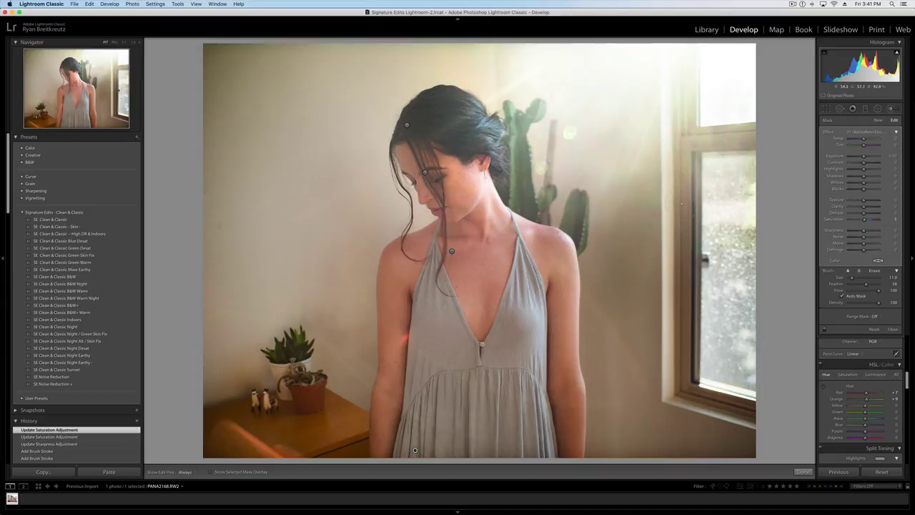
{"action": "left_click_drag", "start_coordinate": [863, 141], "coordinate": [846, 140]}
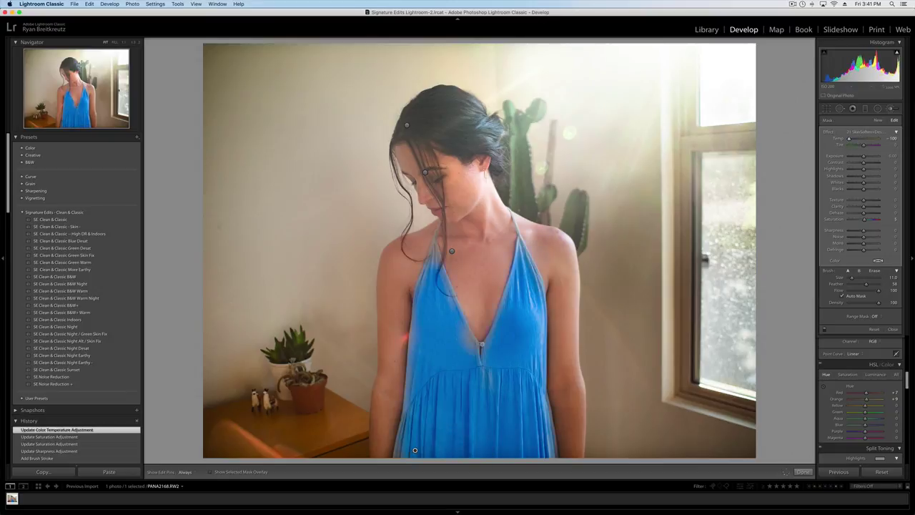
{"action": "left_click_drag", "start_coordinate": [850, 140], "coordinate": [863, 140]}
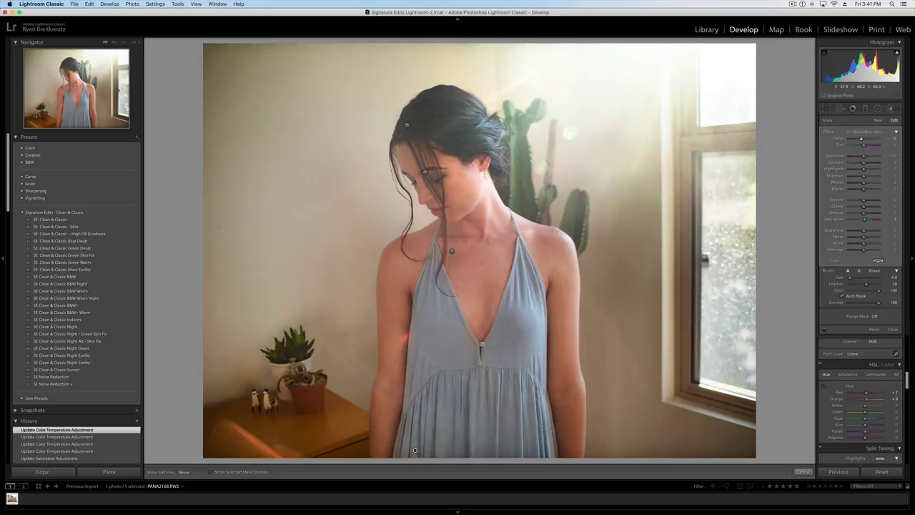
Zoom in on the woman's upper body and paint small additional strokes into the dress mask along the straps
{"action": "key", "text": "h"}
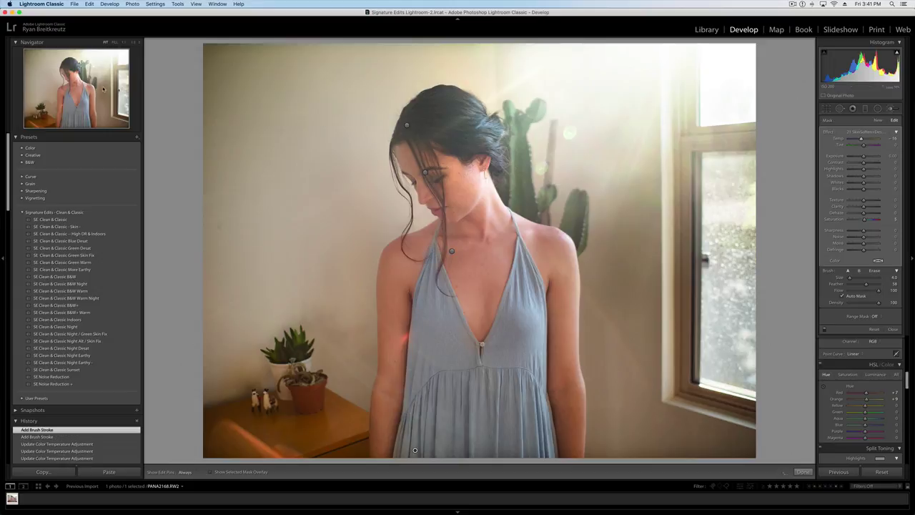
{"action": "left_click", "coordinate": [126, 42]}
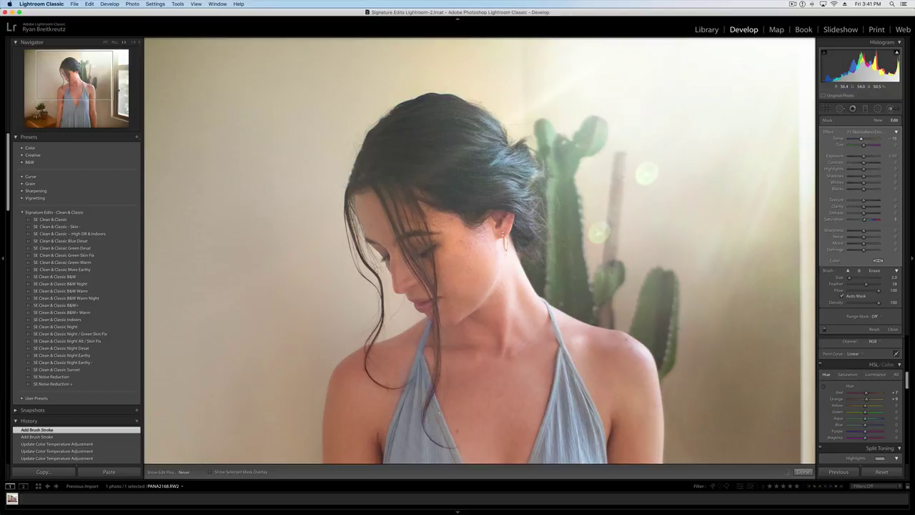
{"action": "key", "text": "h"}
{"action": "key", "text": "h"}
{"action": "key", "text": "h"}
{"action": "key", "text": "h"}
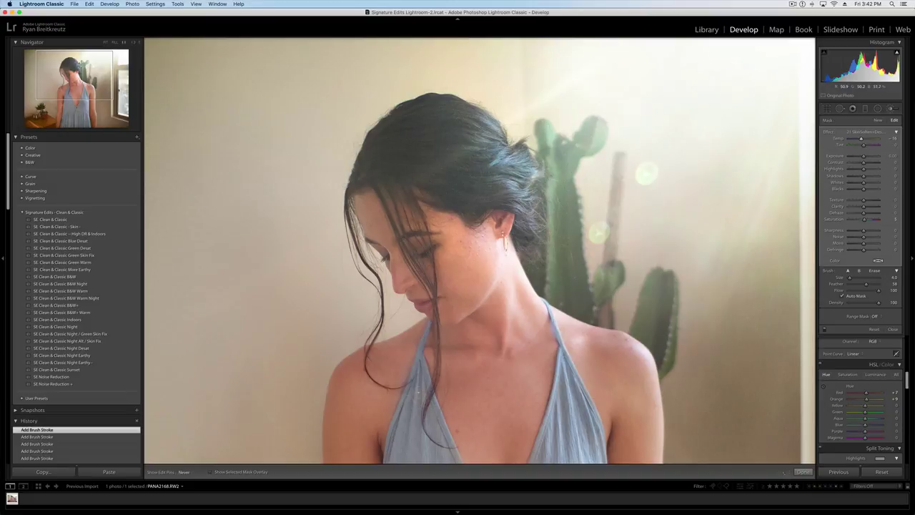
Show the mask overlay, erase the dress mask's spill onto the skin beside the strap, and hide the overlay
{"action": "key", "text": "o"}
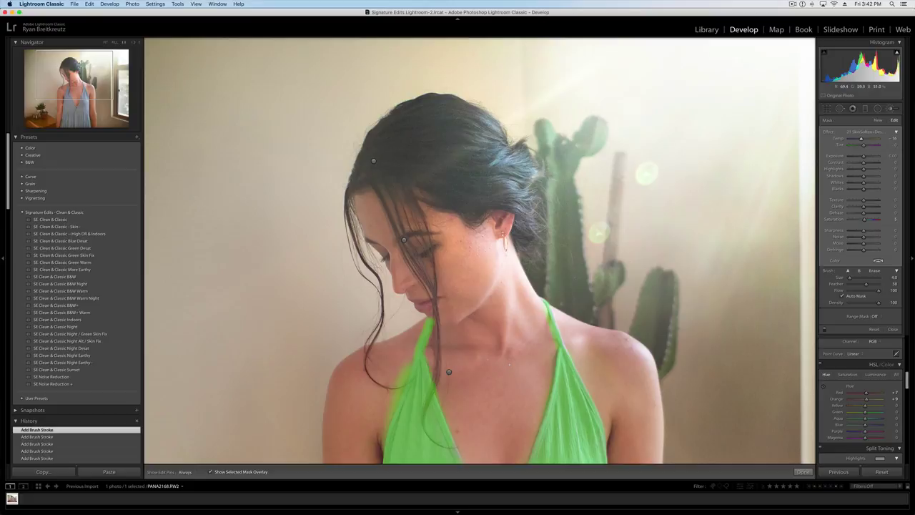
{"action": "key", "text": "alt"}
{"action": "key", "text": "h"}
{"action": "key", "text": "h"}
{"action": "key", "text": "h"}
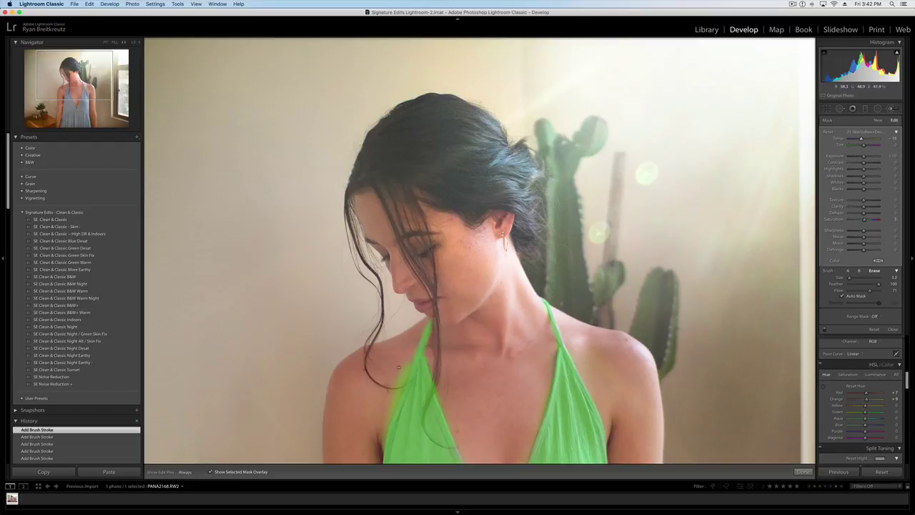
{"action": "key", "text": "h"}
{"action": "key", "text": "h"}
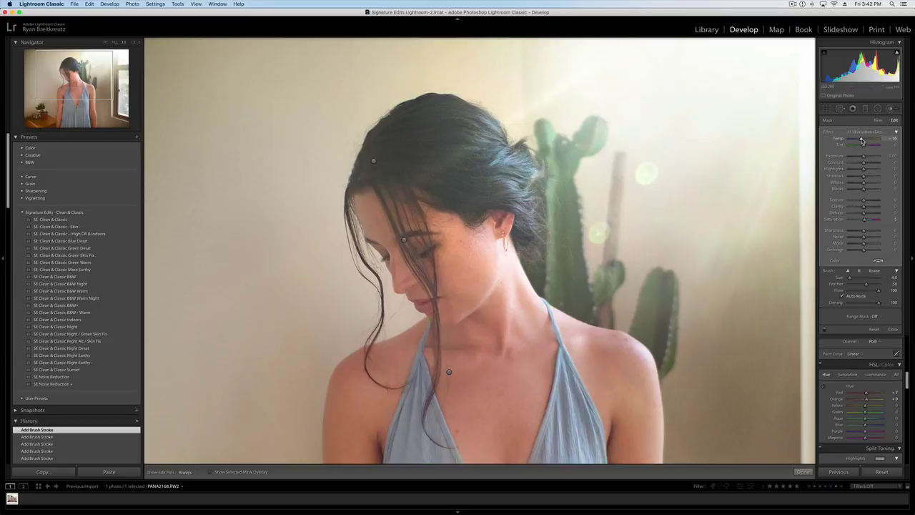
Set the dress brush's Temp to -8 and fit the whole photo in view
{"action": "left_click_drag", "start_coordinate": [861, 139], "coordinate": [864, 140]}
{"action": "left_click", "coordinate": [106, 42]}
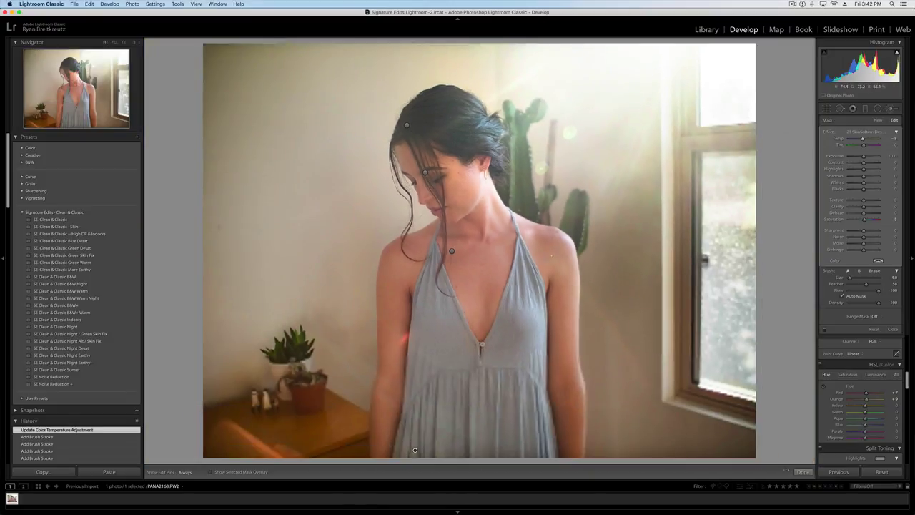
Delete the dress brush adjustment to compare the color without it, and undo the deletion
{"action": "left_click", "coordinate": [415, 450]}
{"action": "key", "text": "Delete"}
{"action": "key", "text": "ctrl+z"}
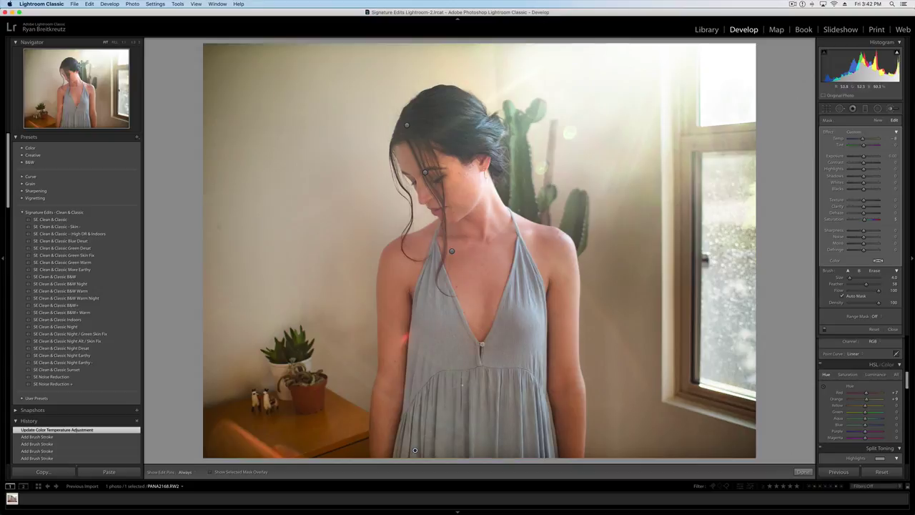
Close the Adjustment Brush and compare the edited portrait with its original version
{"action": "key", "text": "k"}
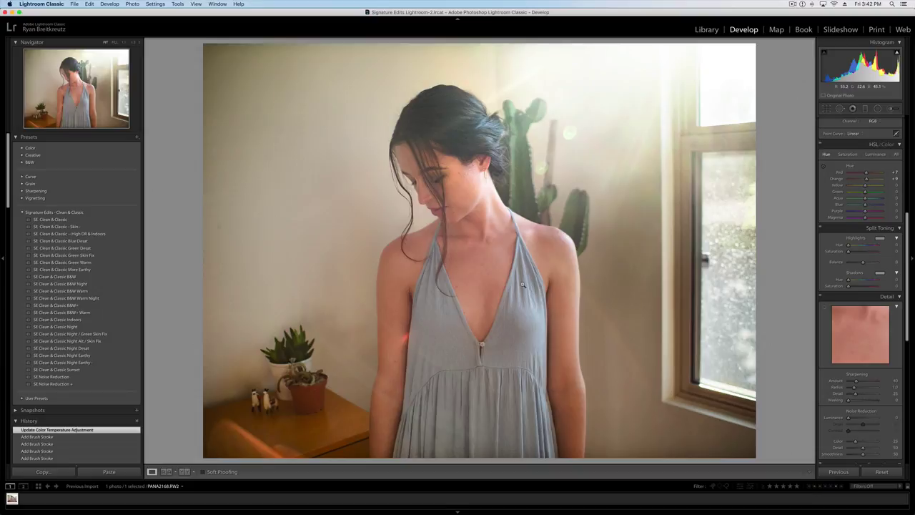
{"action": "key", "text": "backslash"}
{"action": "key", "text": "backslash"}
{"action": "key", "text": "backslash"}
{"action": "key", "text": "backslash"}
{"action": "scroll", "coordinate": [853, 214], "scroll_direction": "down", "scroll_amount": 10}
{"action": "scroll", "coordinate": [854, 214], "scroll_direction": "up", "scroll_amount": 10}
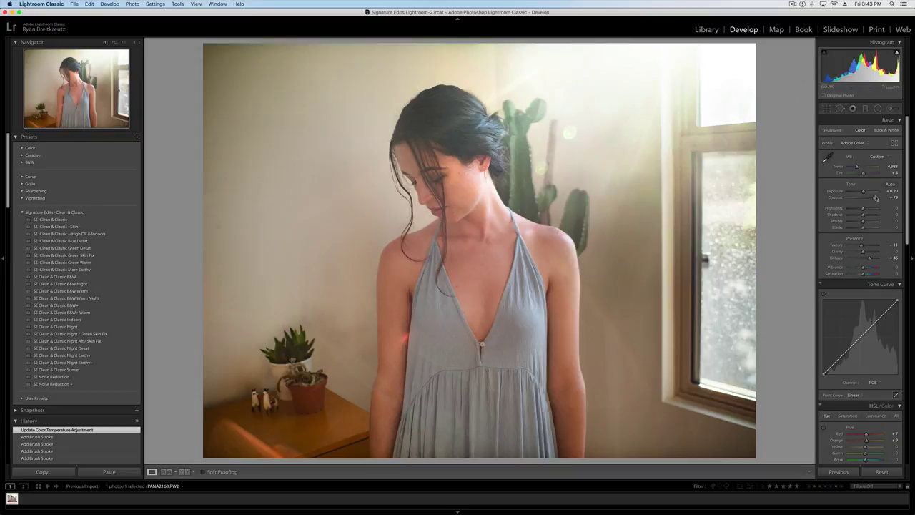
Switch the white balance to As Shot to compare the color cast, and return it to Custom
{"action": "left_click", "coordinate": [874, 156]}
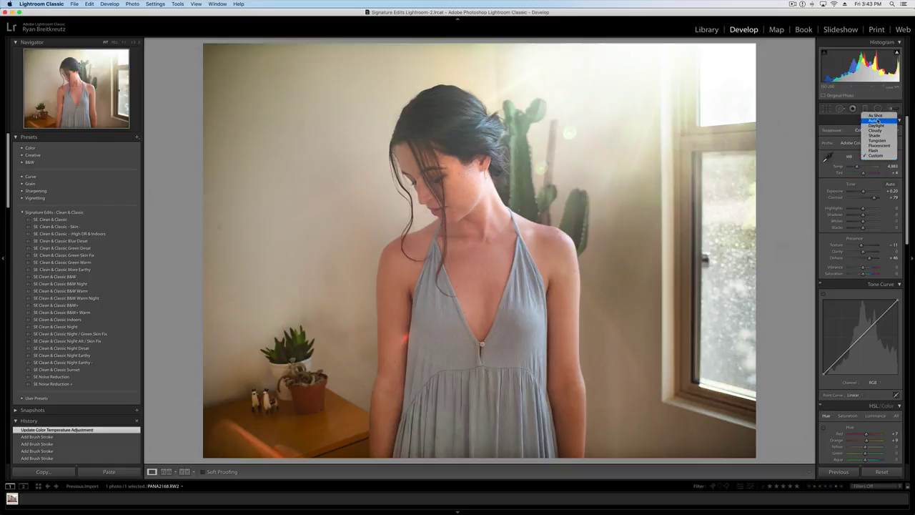
{"action": "left_click", "coordinate": [875, 115]}
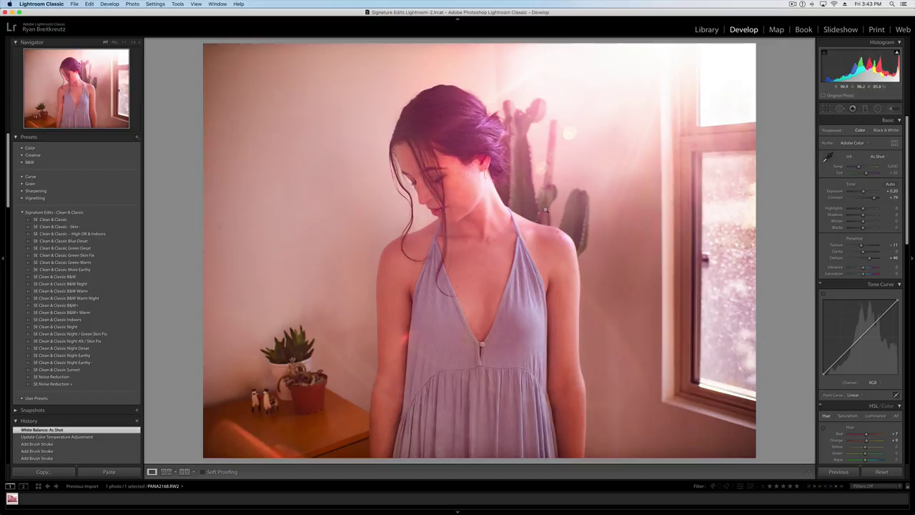
{"action": "left_click", "coordinate": [876, 157]}
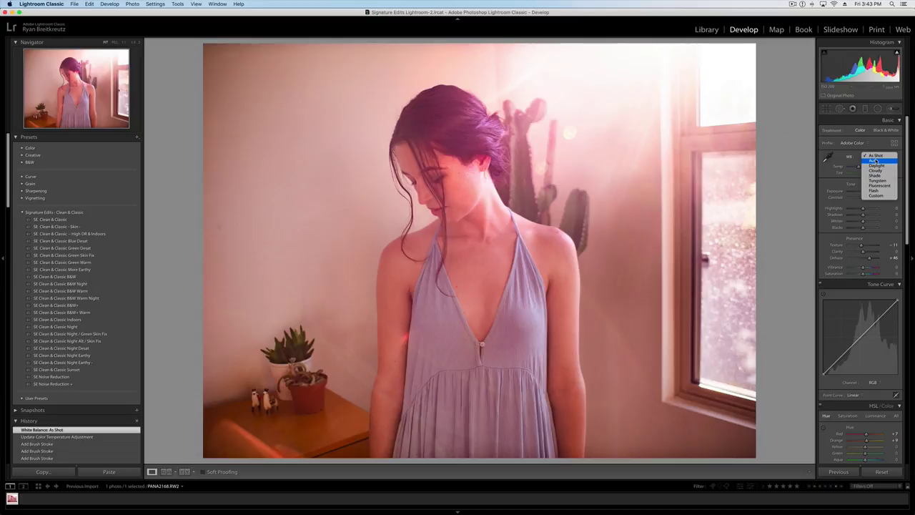
{"action": "left_click", "coordinate": [874, 156]}
{"action": "left_click", "coordinate": [874, 157]}
{"action": "left_click", "coordinate": [880, 198]}
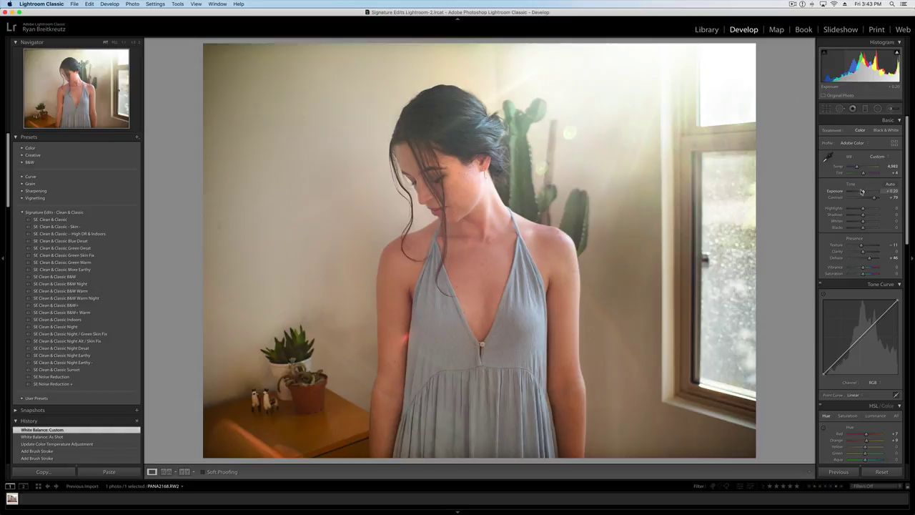
Lower the photo's overall Contrast to +66
{"action": "scroll", "coordinate": [863, 279], "scroll_direction": "down", "scroll_amount": 2}
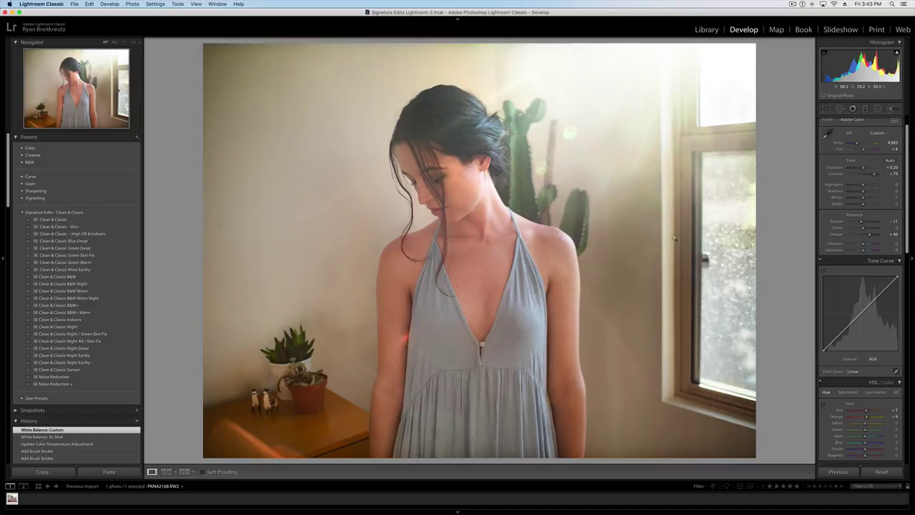
{"action": "left_click_drag", "start_coordinate": [873, 173], "coordinate": [873, 174]}
Draw a large inverted radial filter around the window and reset its effect settings
{"action": "key", "text": "shift+m"}
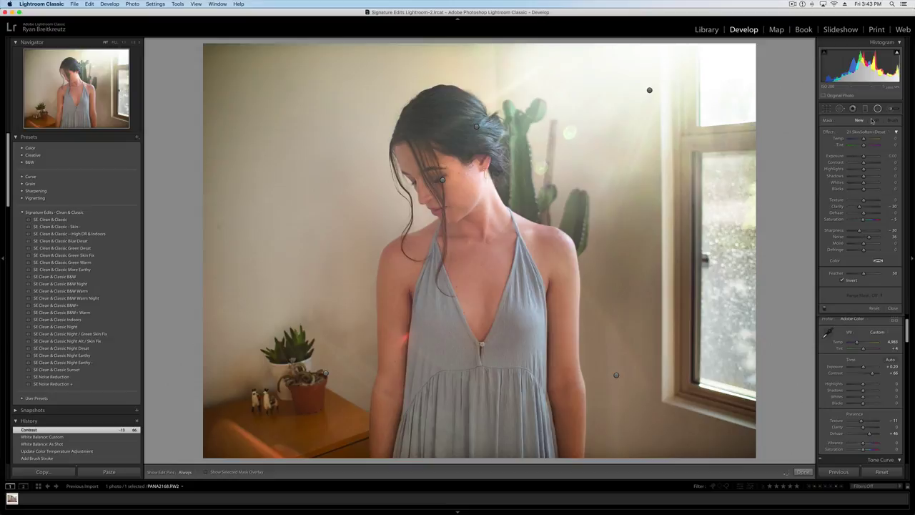
{"action": "left_click", "coordinate": [865, 109]}
{"action": "left_click", "coordinate": [891, 110]}
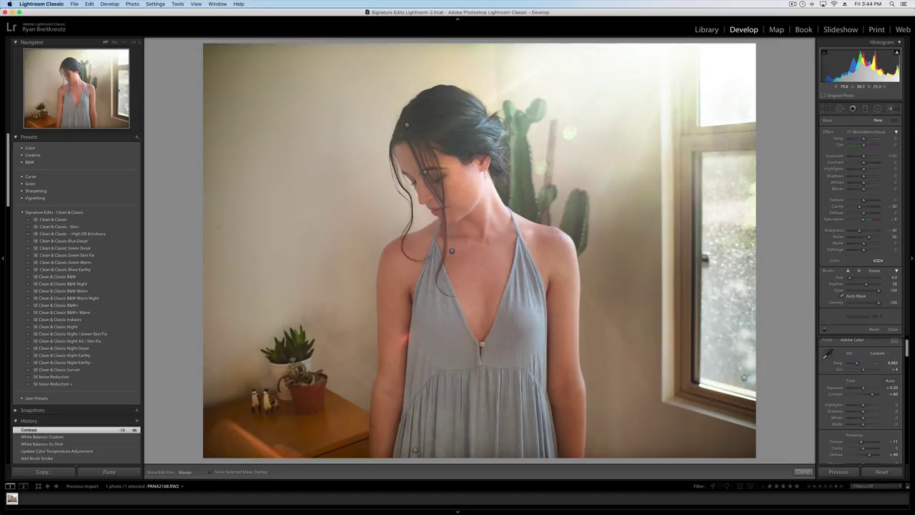
{"action": "left_click", "coordinate": [877, 109]}
{"action": "left_click_drag", "start_coordinate": [704, 283], "coordinate": [822, 472]}
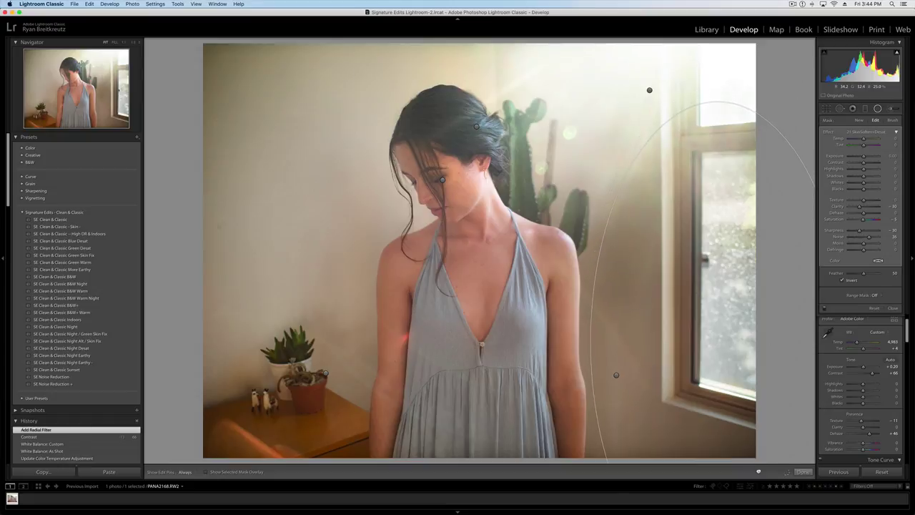
{"action": "key", "text": "alt"}
{"action": "left_click", "coordinate": [828, 133], "text": "alt"}
Set the window radial filter's Whites to 34 and Contrast to -58, shift it downward, and close the tool
{"action": "left_click_drag", "start_coordinate": [863, 162], "coordinate": [869, 184]}
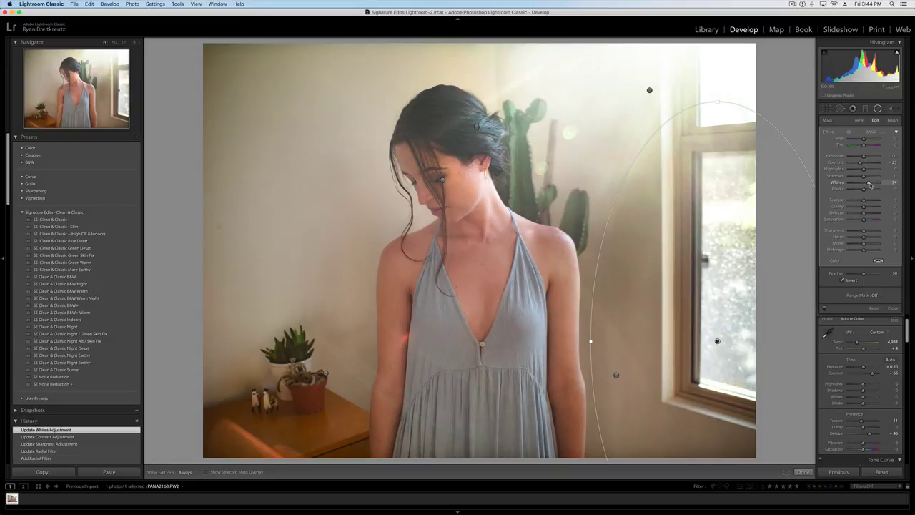
{"action": "left_click_drag", "start_coordinate": [717, 341], "coordinate": [717, 386]}
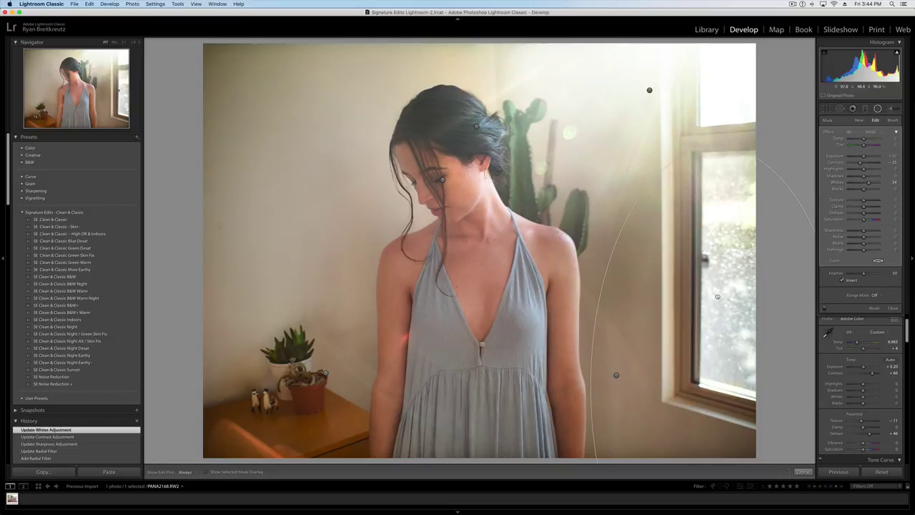
{"action": "left_click_drag", "start_coordinate": [860, 163], "coordinate": [855, 163]}
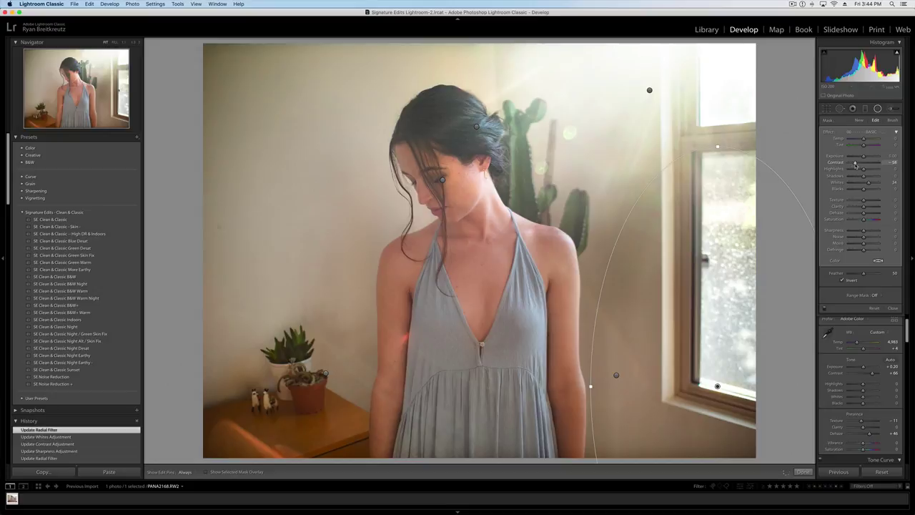
{"action": "key", "text": "shift+m"}
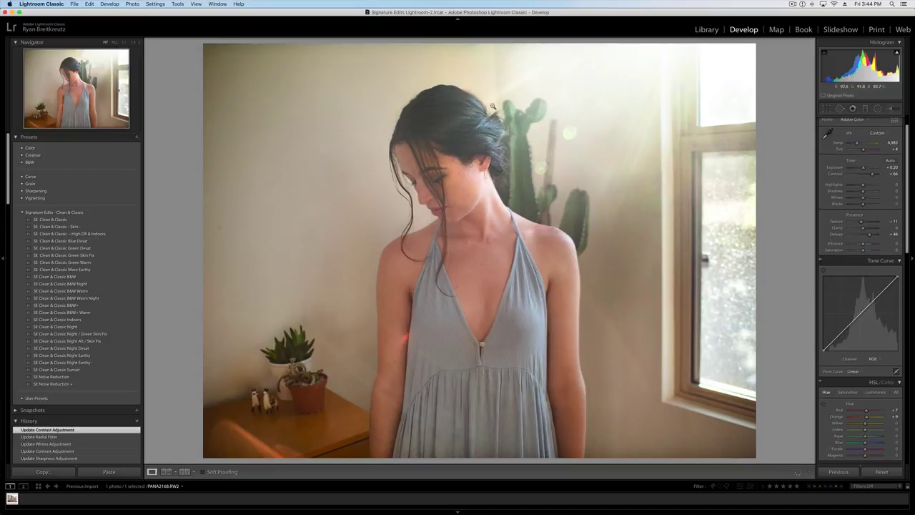
Lower the photo's overall Exposure to +0.10
{"action": "key", "text": "minus"}
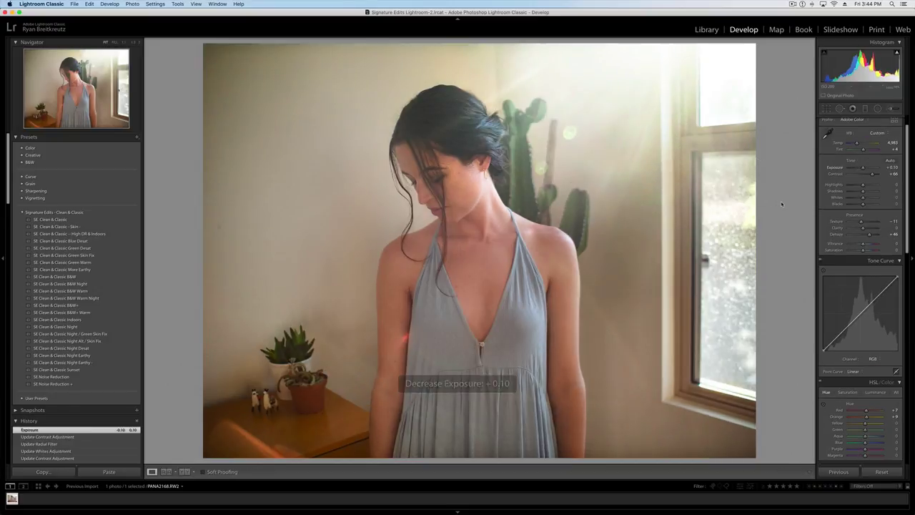